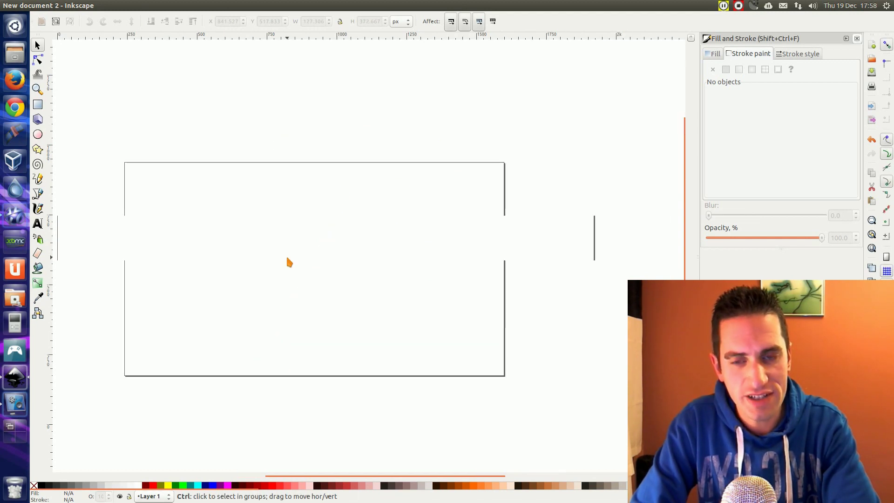
Bring the whole blank page into view and pick the Bezier (Pen) tool
scroll(284, 256, "up", 3)
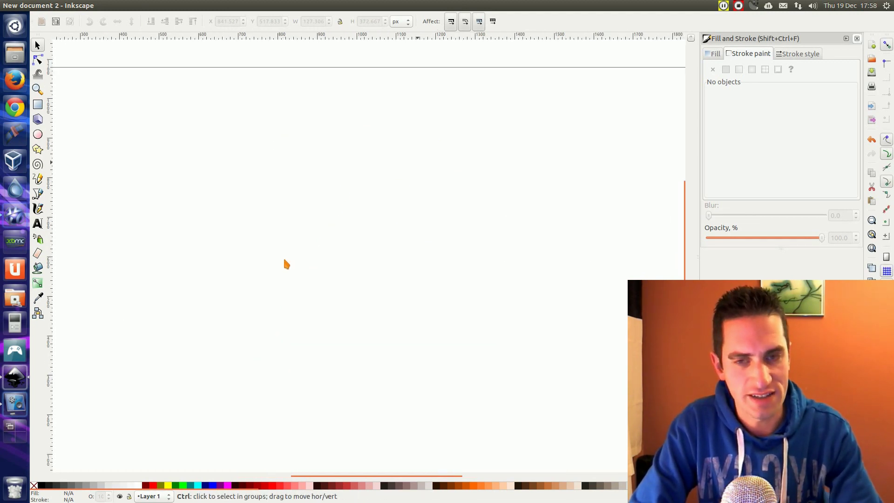
scroll(286, 263, "down", 2)
scroll(285, 256, "left", 1)
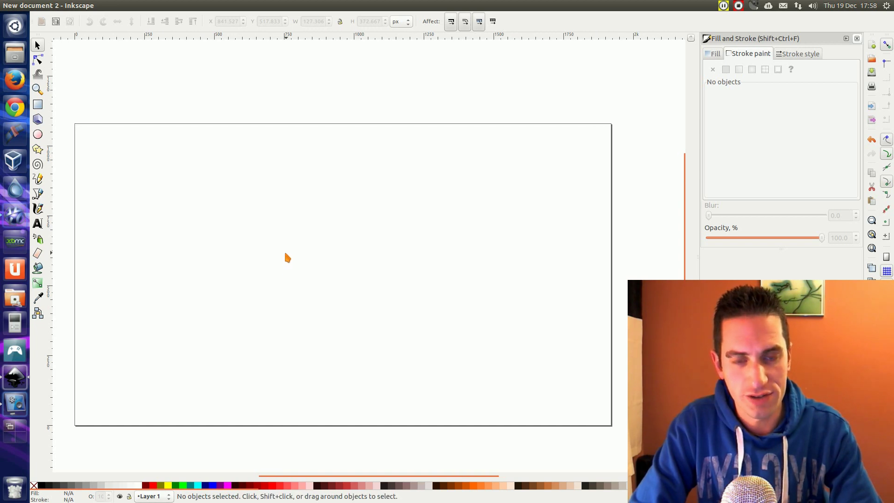
scroll(286, 256, "right", 1)
scroll(284, 255, "left", 2)
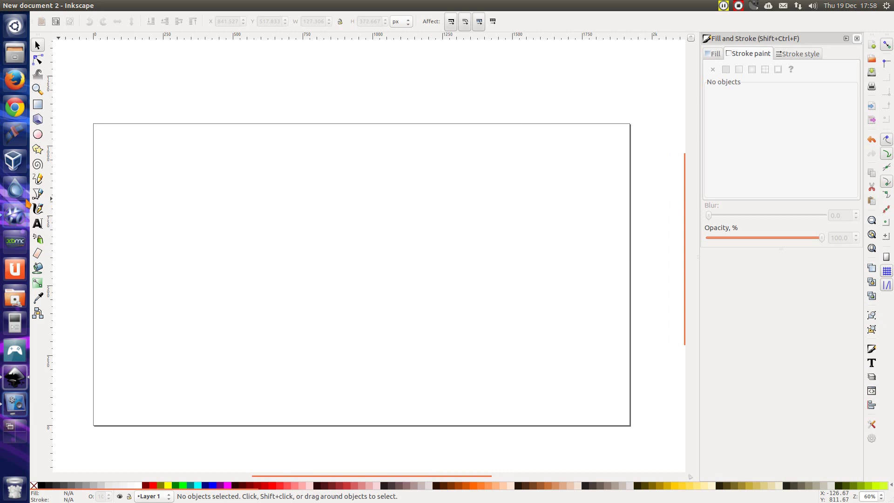
left_click(38, 194)
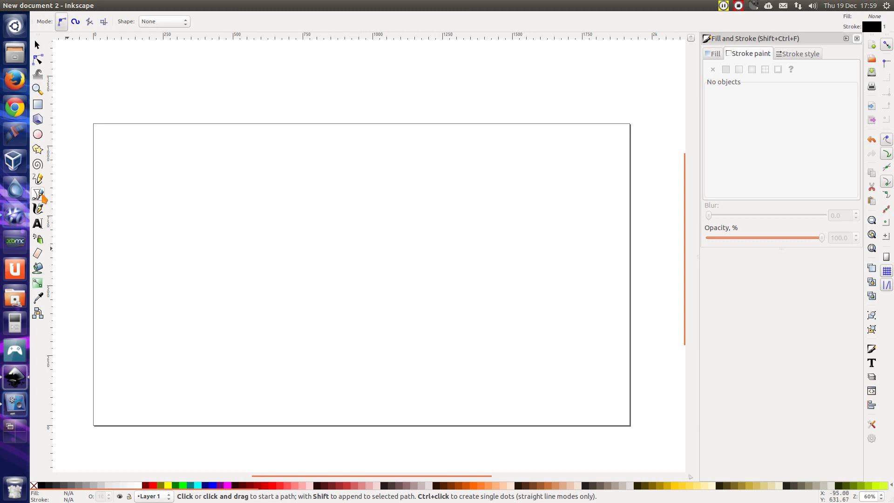
Draw a straight vertical line, about 555 px long, near the page centre
scroll(352, 230, "up", 2)
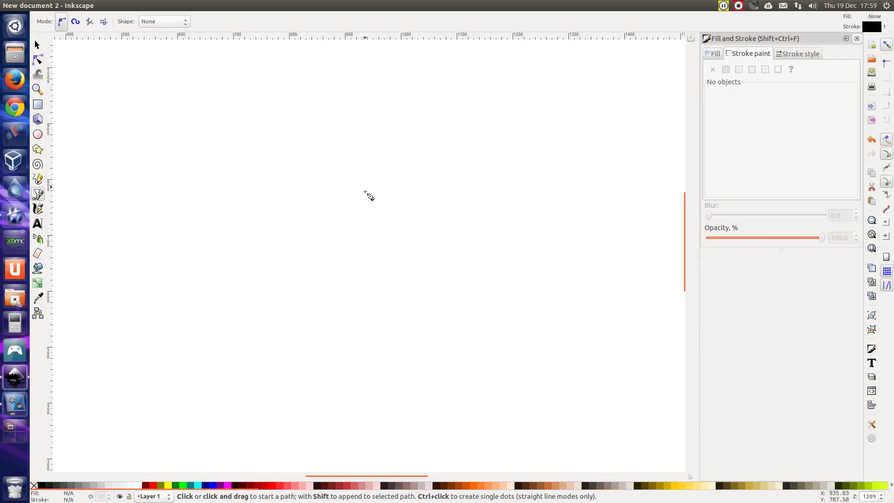
scroll(370, 195, "down", 1)
left_click(376, 175)
scroll(365, 416, "down", 3)
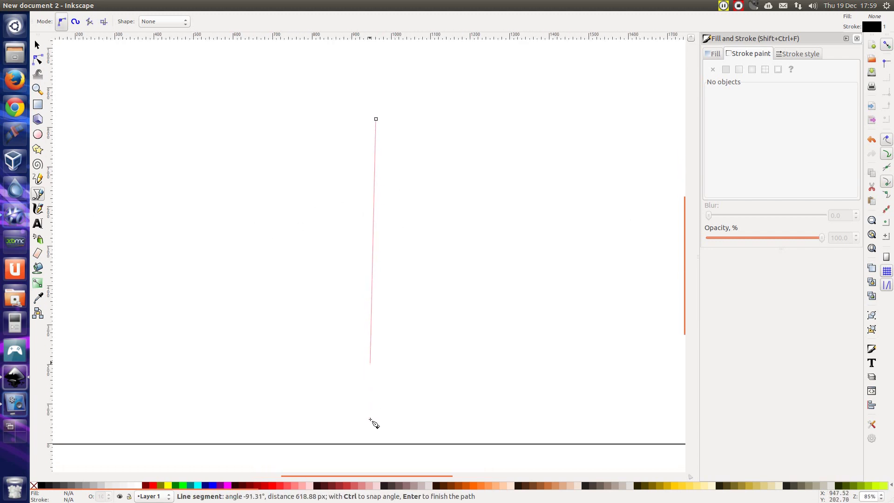
double_click(376, 339)
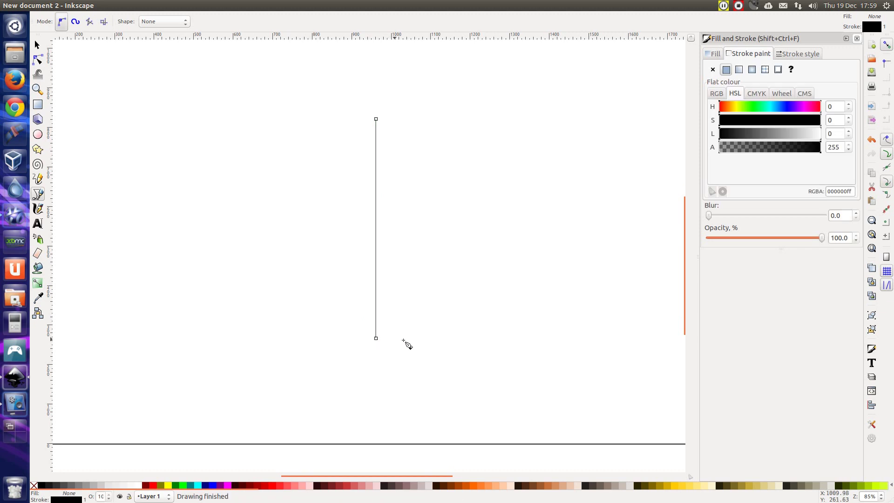
left_click(245, 133)
key("Escape")
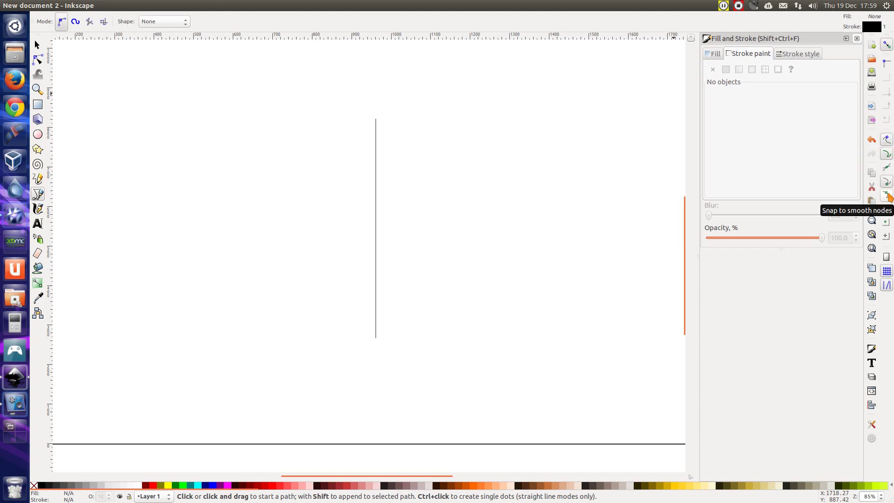
Draw a closed triangle from the line's top, down-left, right along the bottom, back to the line
left_click(376, 120)
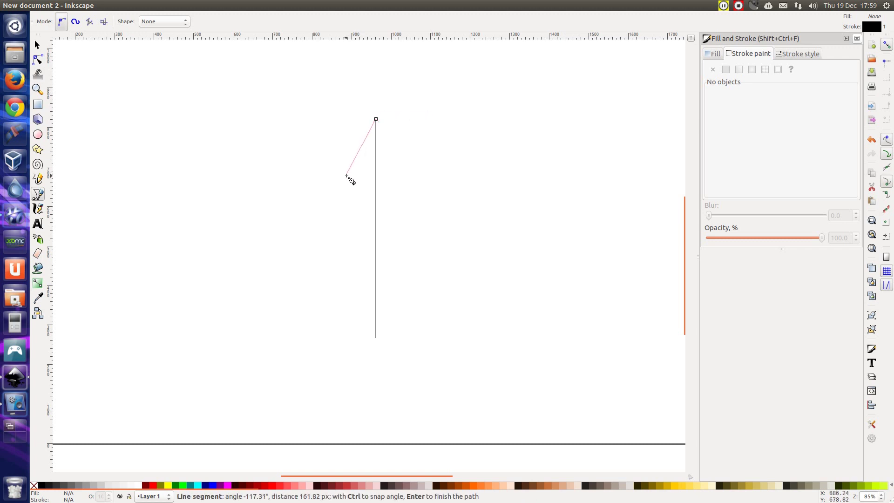
scroll(313, 190, "up", 2)
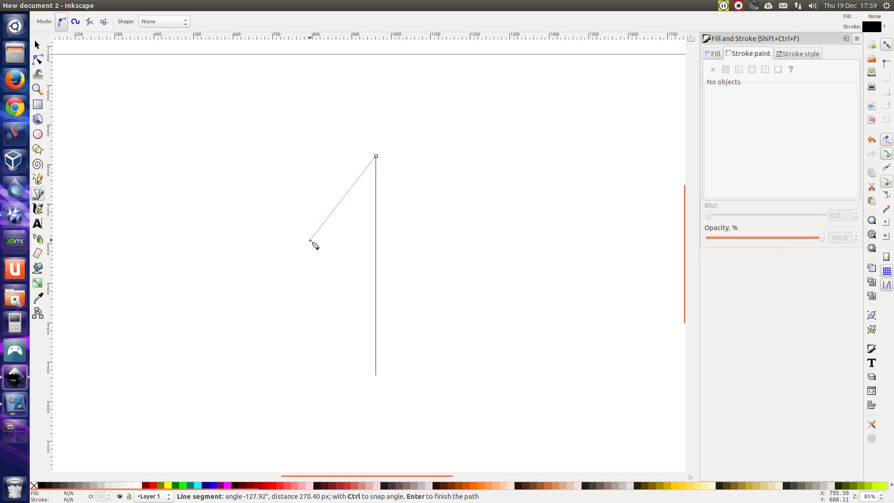
left_click(310, 240)
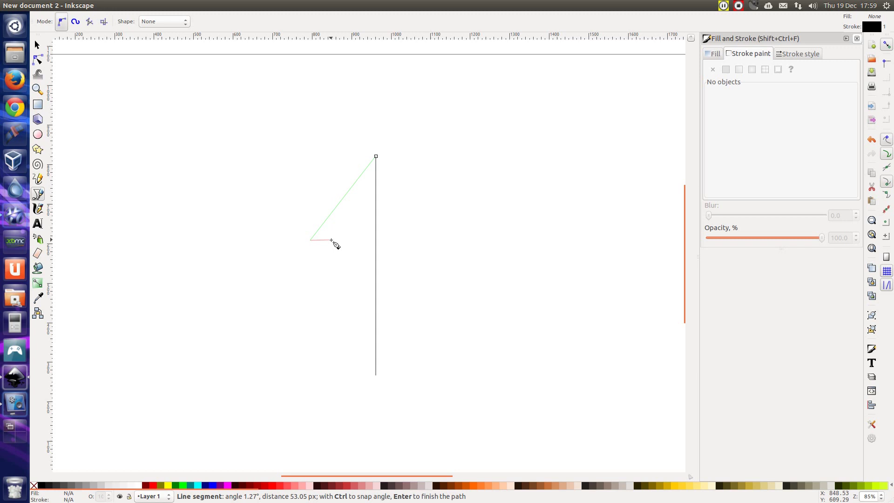
left_click(358, 232)
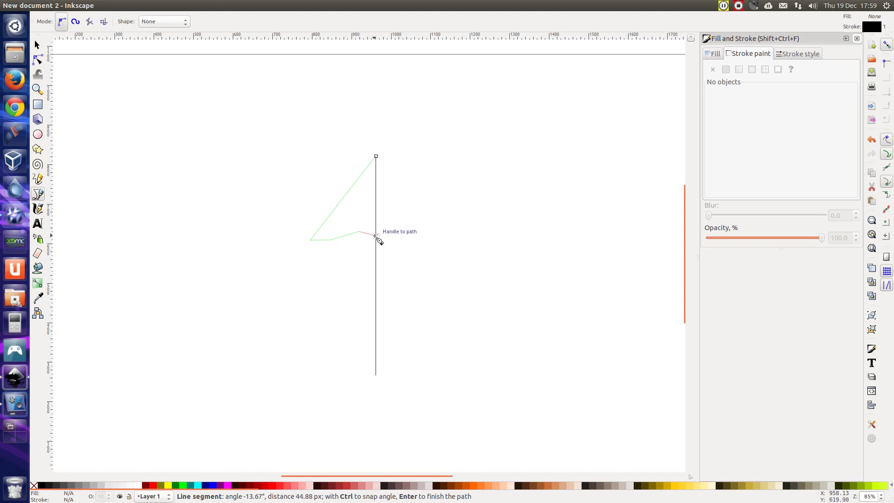
left_click(376, 237)
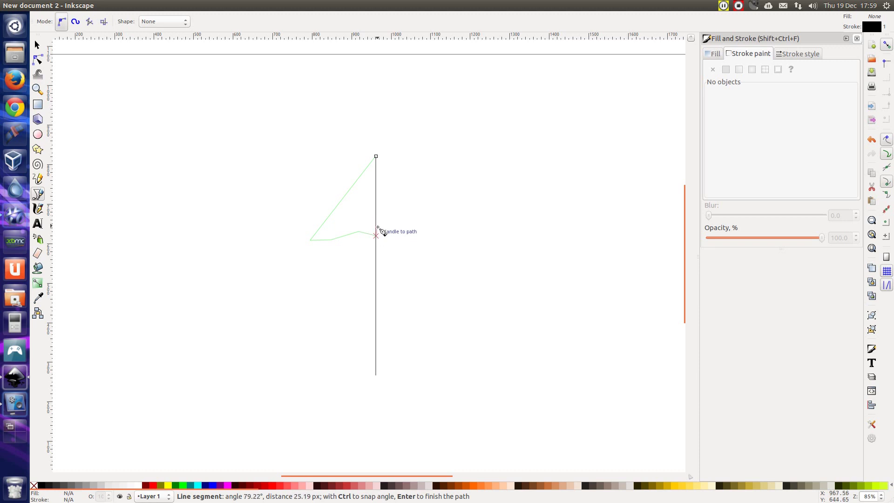
left_click(376, 158)
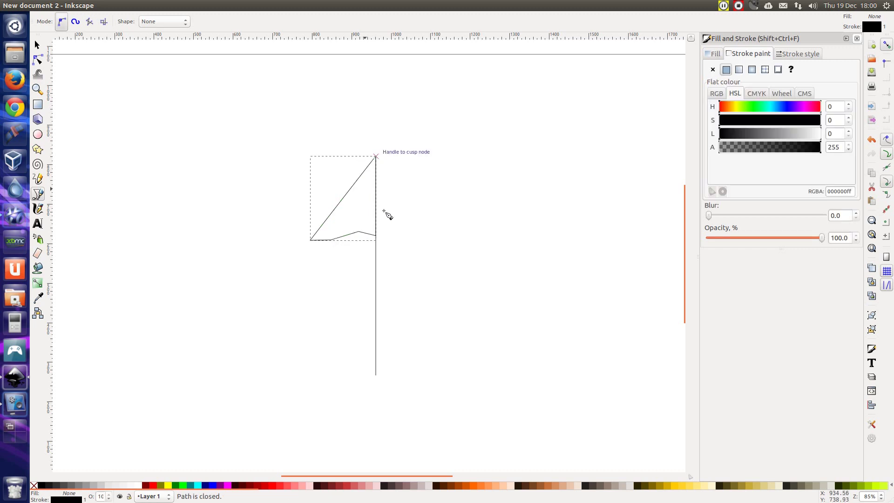
Delete the vertical guide line using the Node tool
key("n")
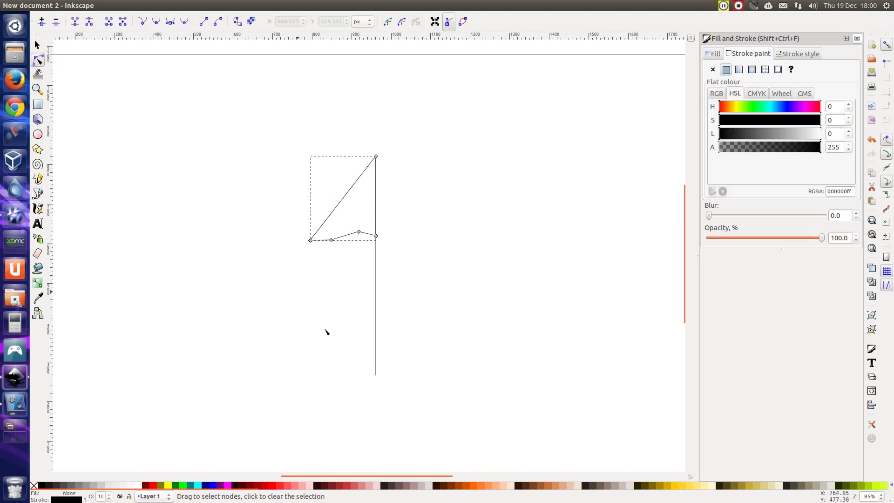
scroll(371, 382, "up", 1)
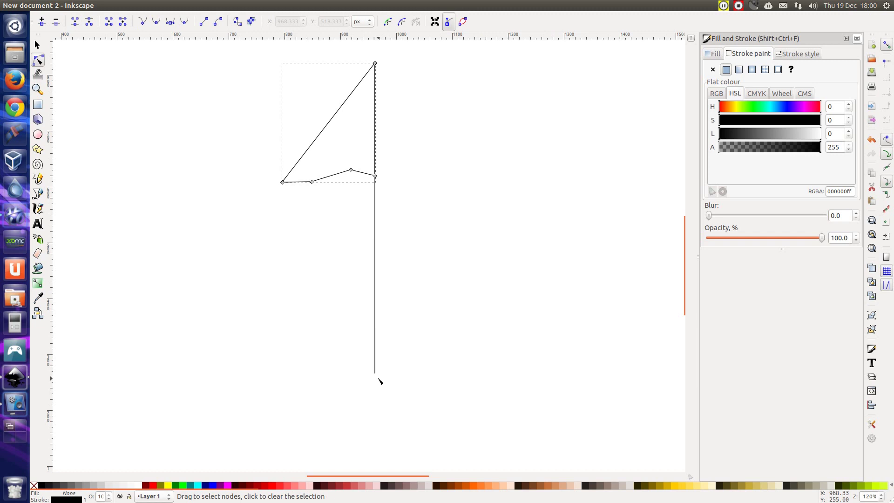
left_click(376, 374)
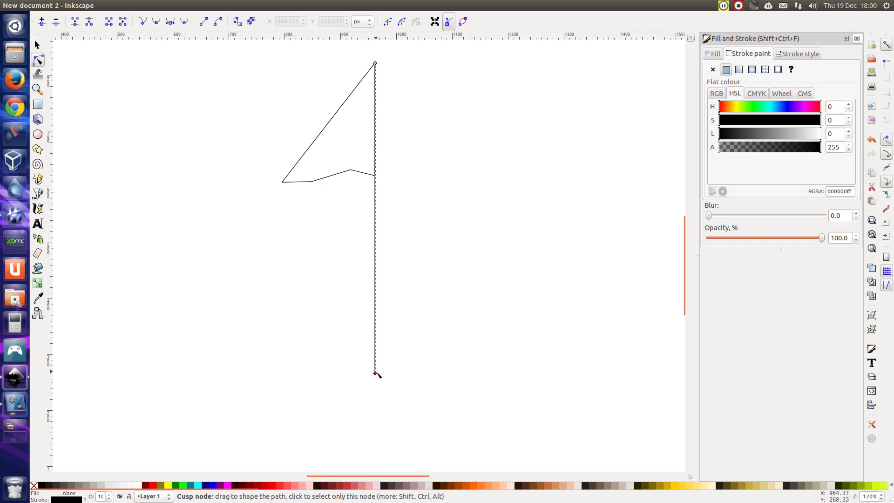
left_click(375, 373)
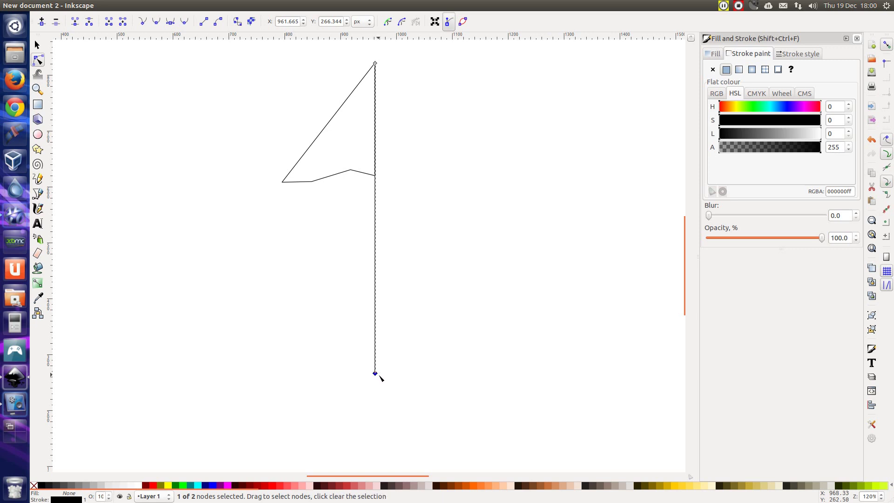
key("Delete")
Duplicate the triangular tier and move the copy down-left below the first
left_click(43, 43)
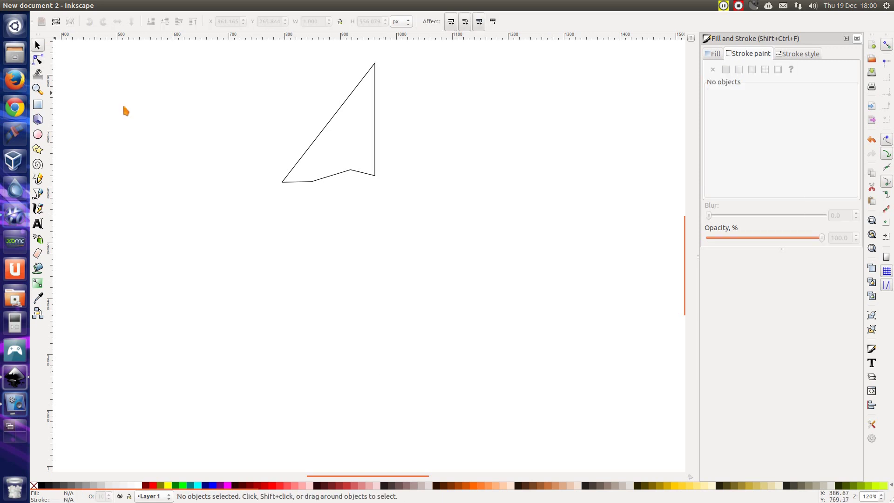
scroll(340, 244, "up", 3)
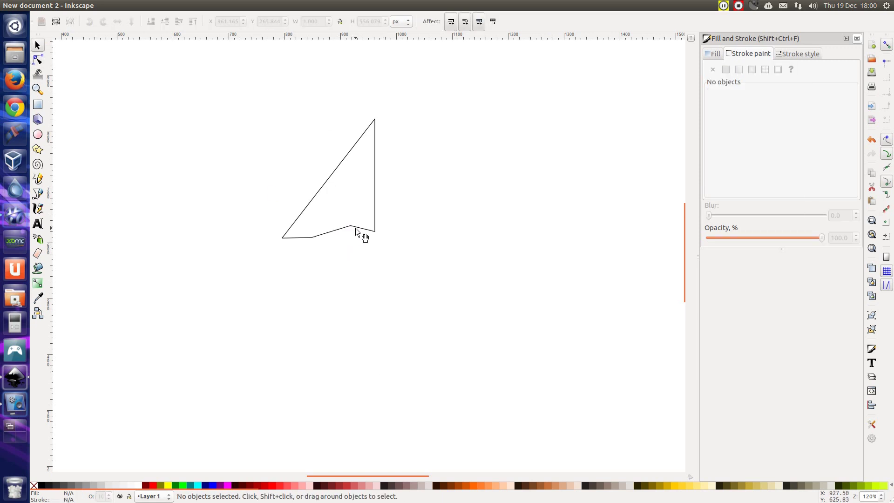
left_click(356, 230)
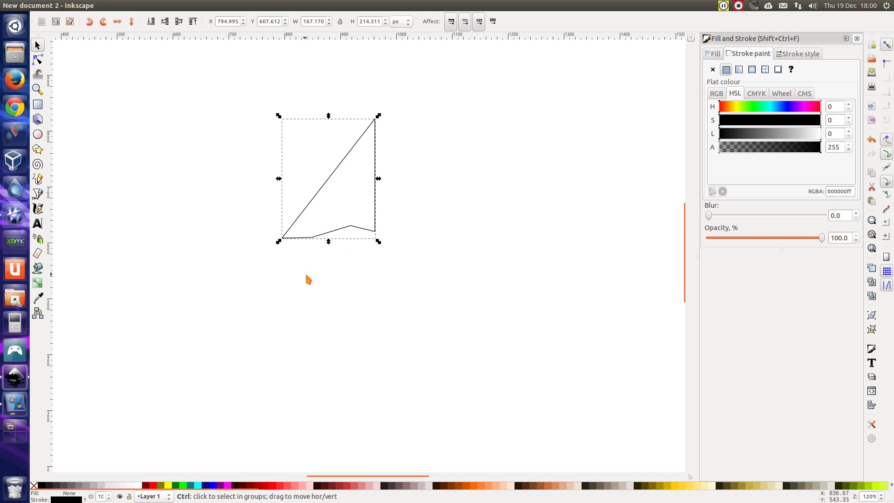
key("ctrl+d")
left_click_drag(353, 153, 308, 289)
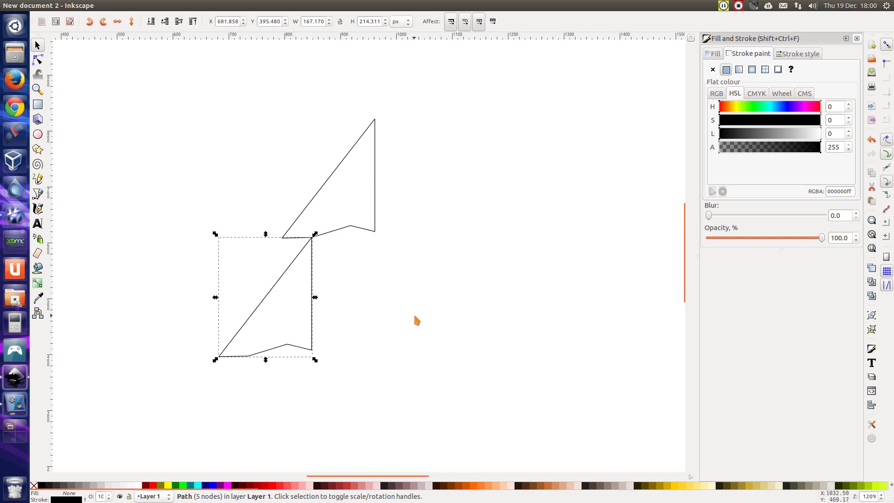
left_click(414, 317)
Paste a third tier copy and snap it under the second tier's corner
scroll(414, 317, "down", 1)
left_click(343, 342)
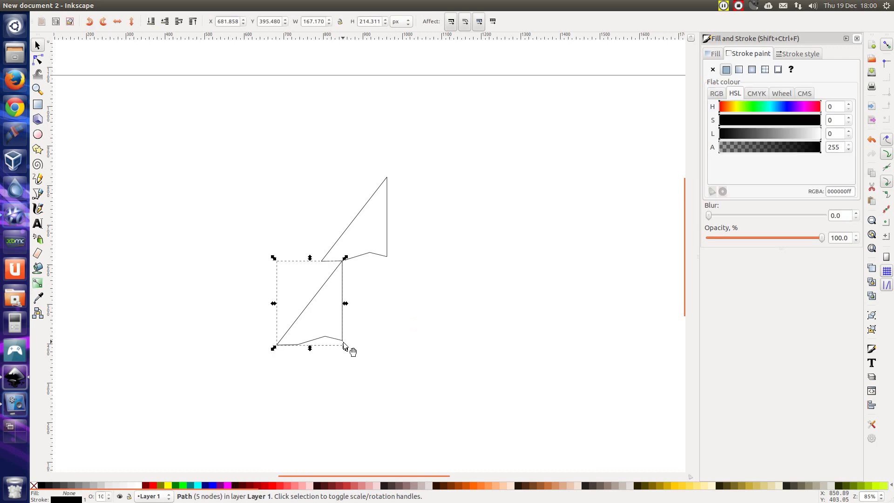
key("ctrl+v")
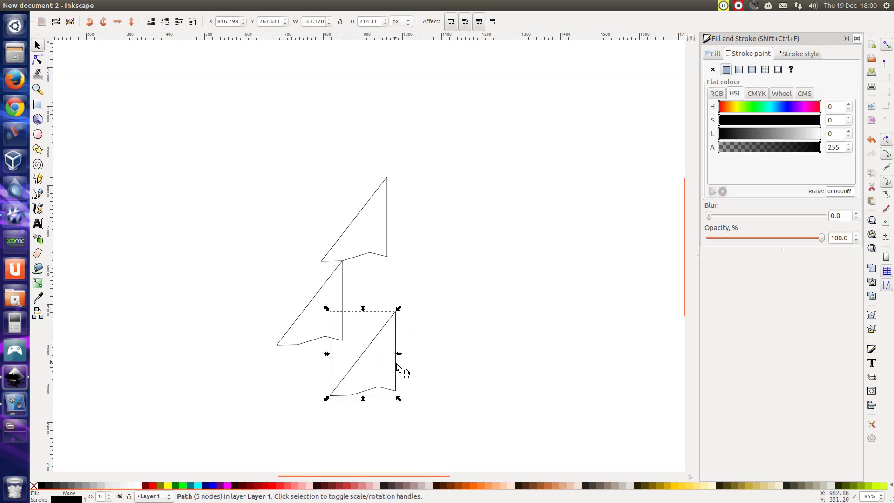
left_click_drag(396, 367, 296, 404)
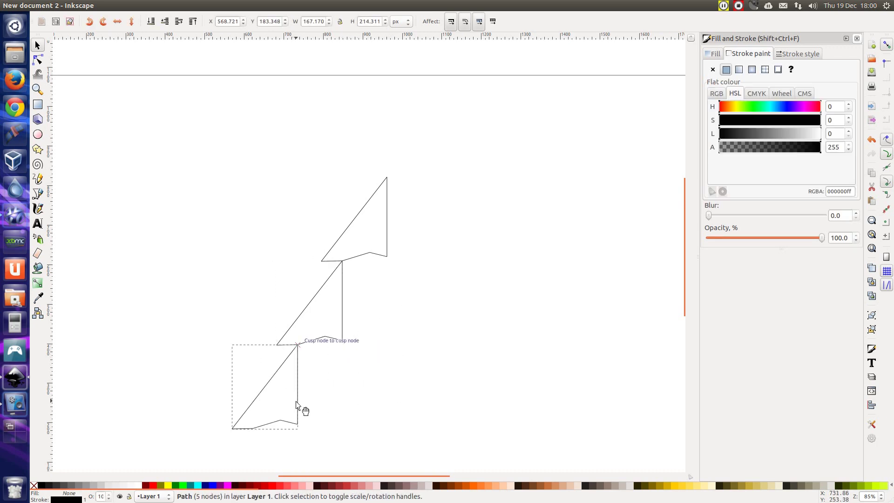
key("Escape")
scroll(382, 398, "down", 2)
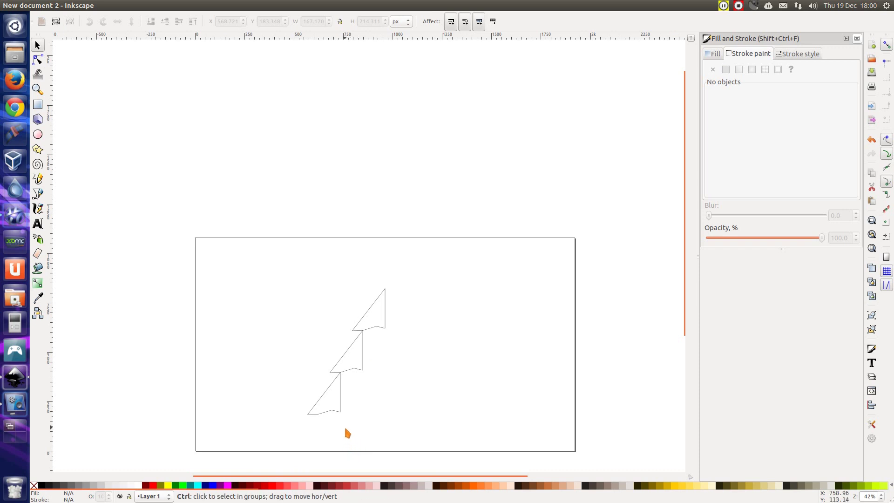
scroll(345, 397, "up", 3)
key("b")
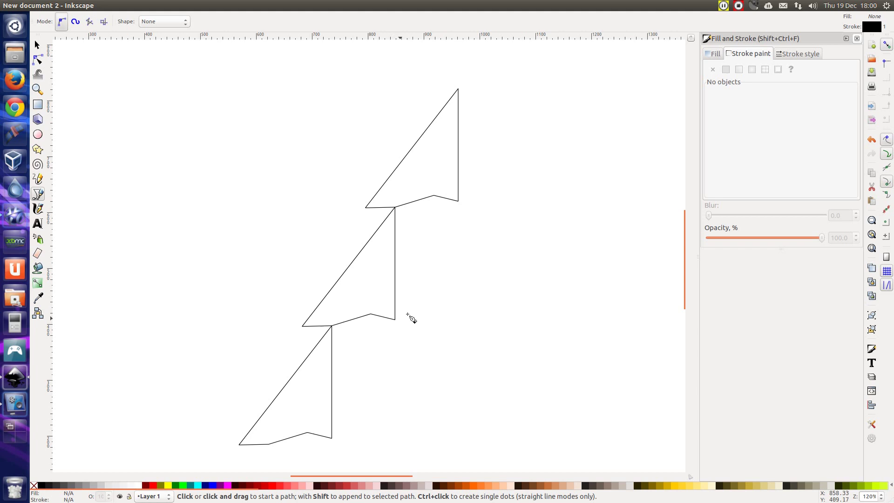
Draw a vertical centre line down from the top tier's right corner
left_click(458, 201)
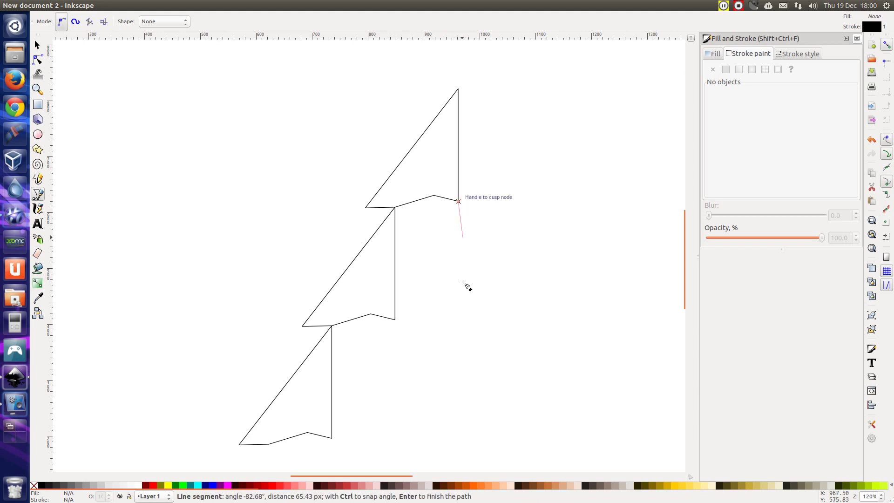
double_click(459, 465)
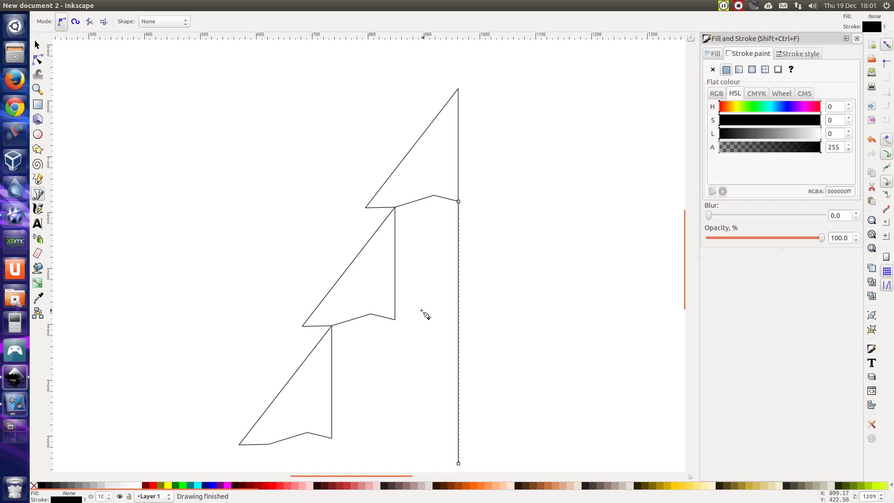
scroll(414, 326, "up", 1)
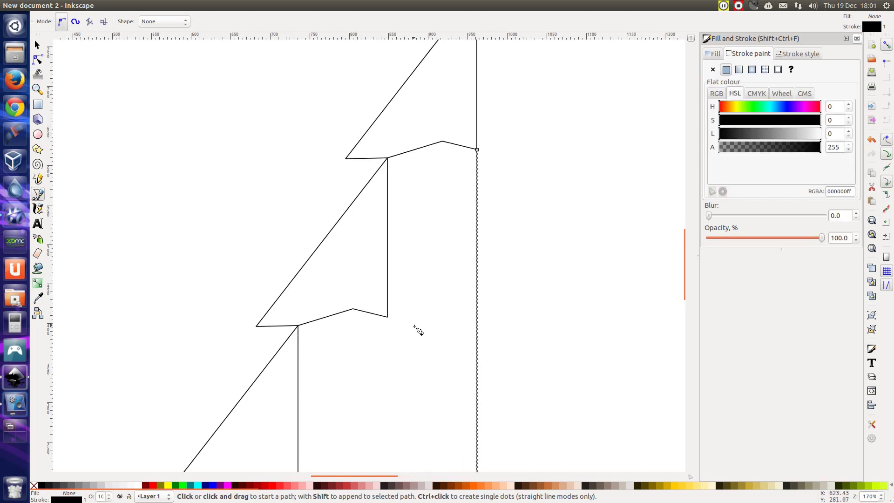
Trace a closed zigzag-edged piece filling the middle tier's gap to the centre line, then select it
left_click(388, 318)
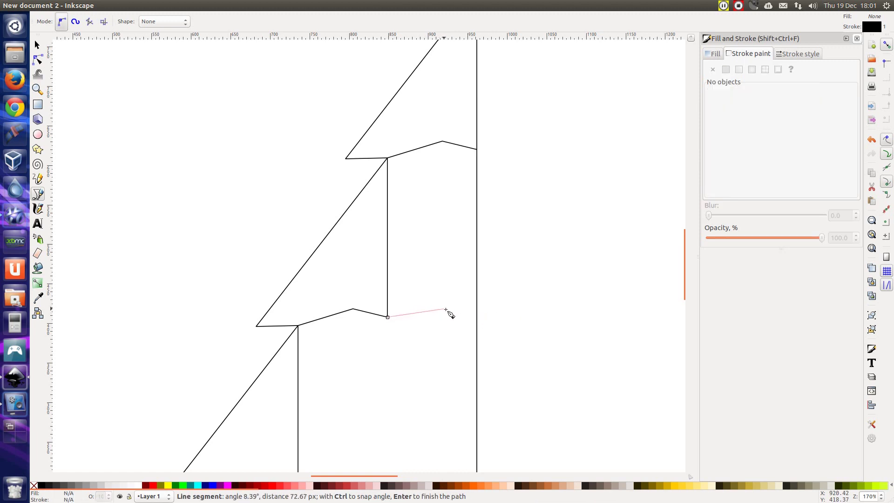
left_click(447, 310)
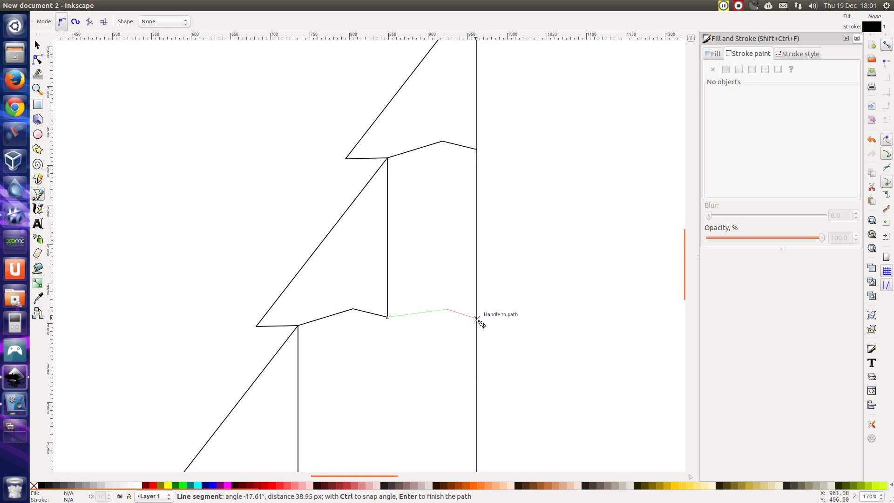
left_click(477, 318)
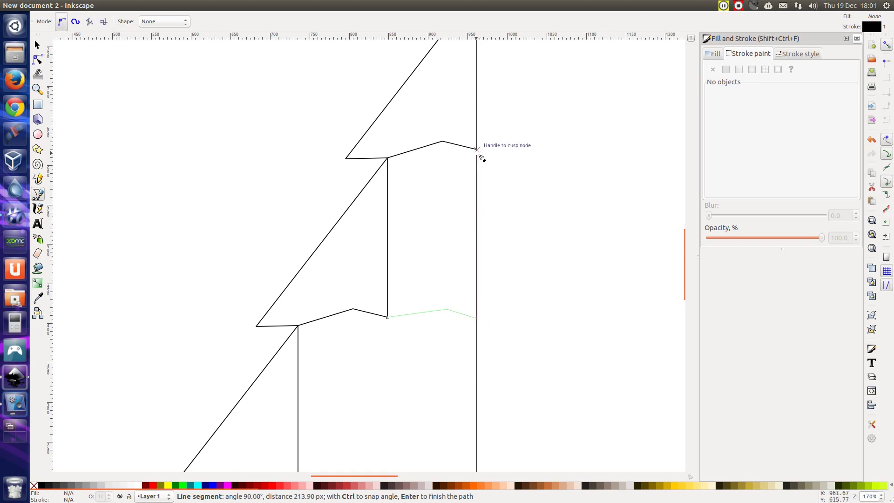
left_click(477, 149)
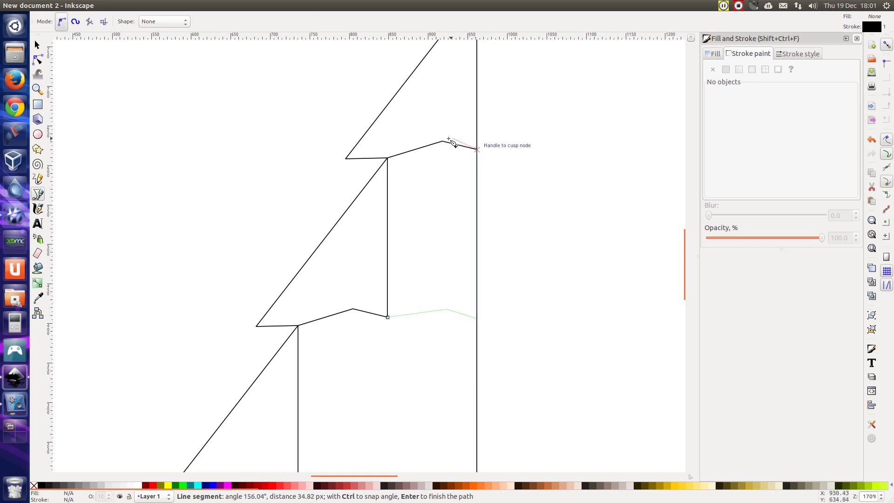
left_click(443, 142)
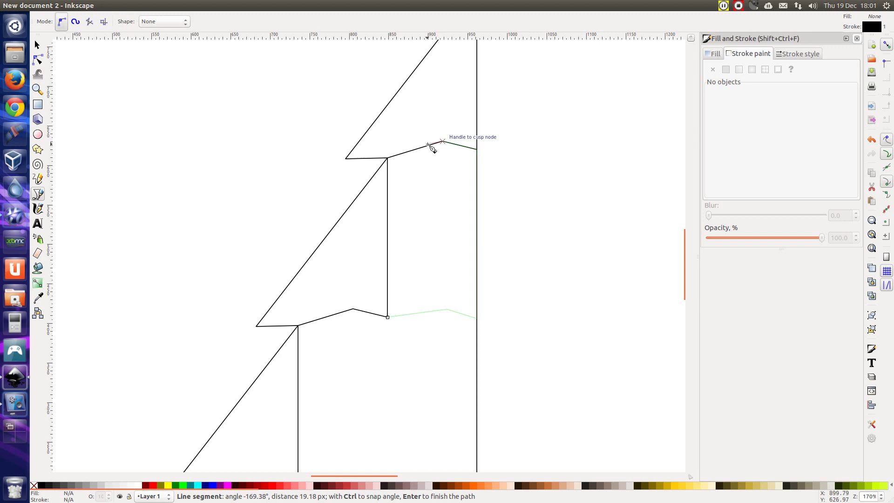
left_click(388, 158)
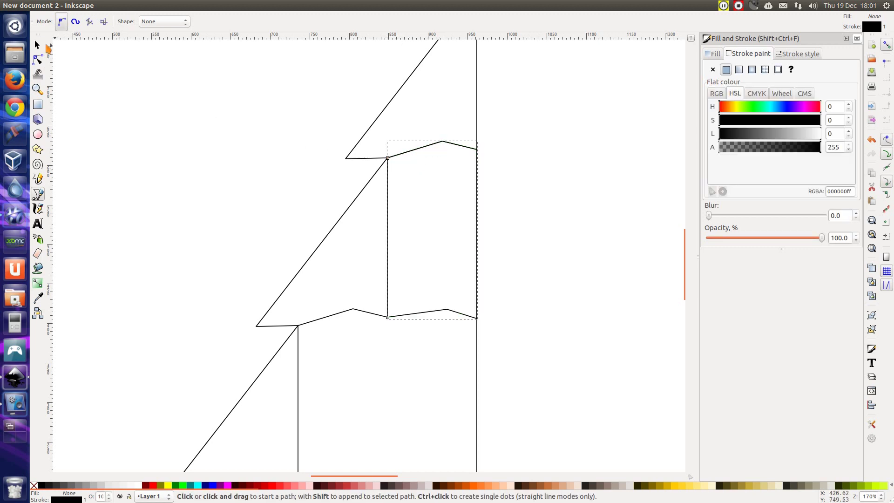
left_click(38, 45)
left_click(535, 270)
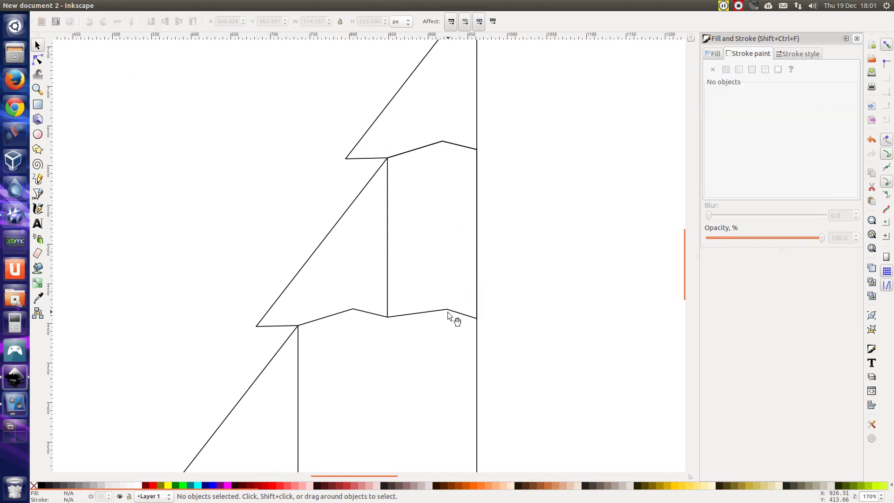
left_click(448, 315)
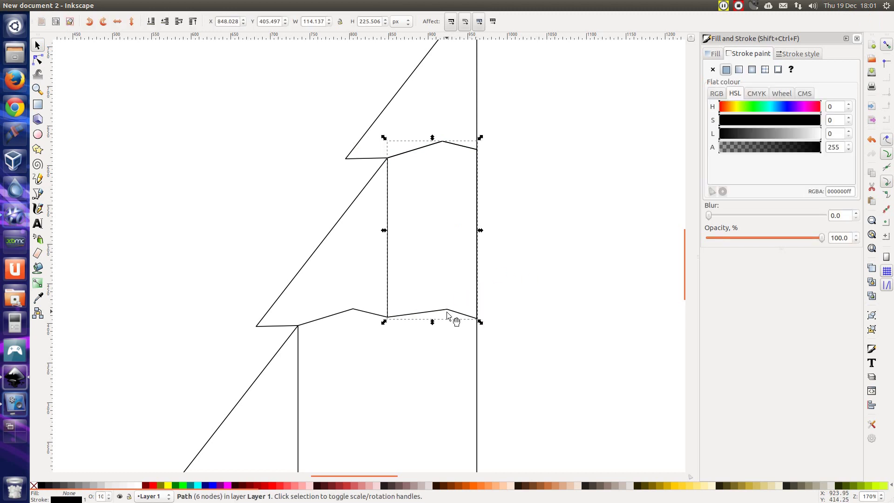
Union the middle zigzag piece with the middle tier's triangle
left_click(353, 311, "shift")
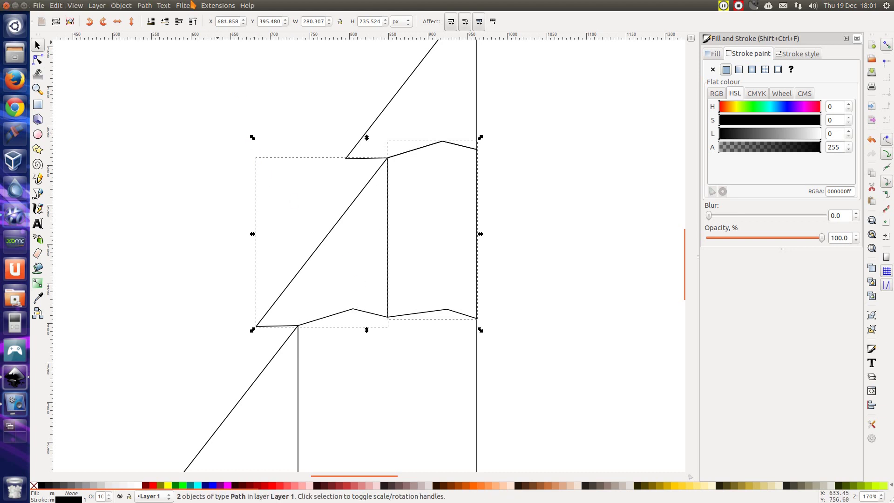
left_click(144, 5)
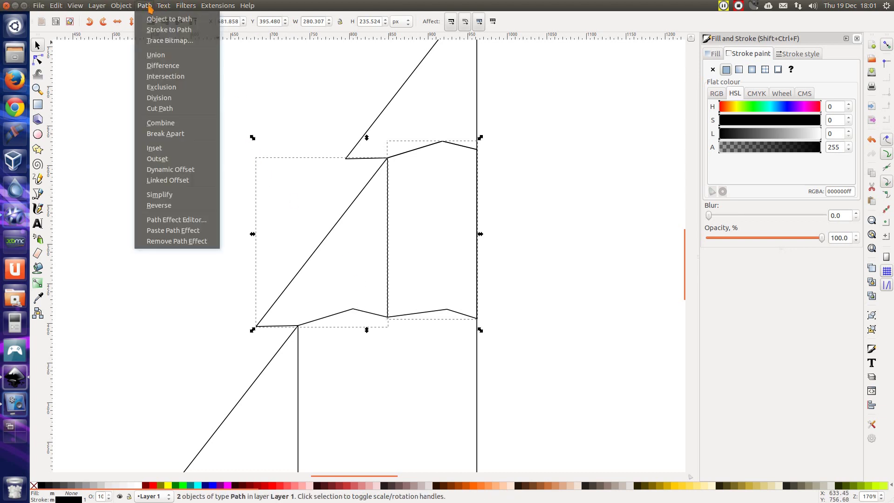
left_click(169, 57)
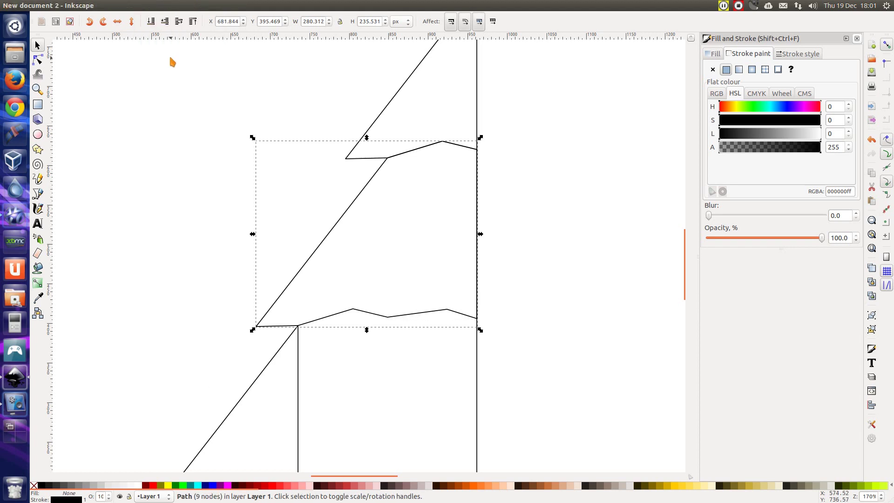
left_click(565, 211)
scroll(497, 233, "down", 5)
scroll(488, 246, "down", 3)
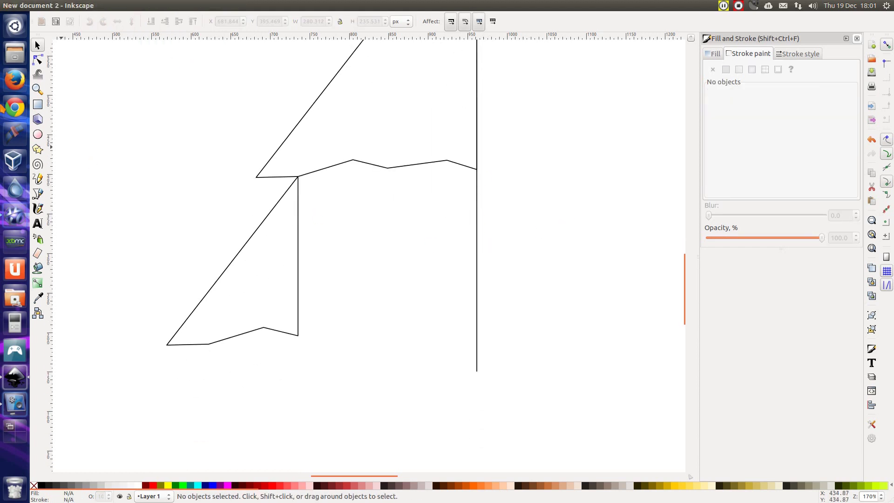
Draw a closed zigzag-edged piece between the lowest tier and the centre line
left_click(39, 194)
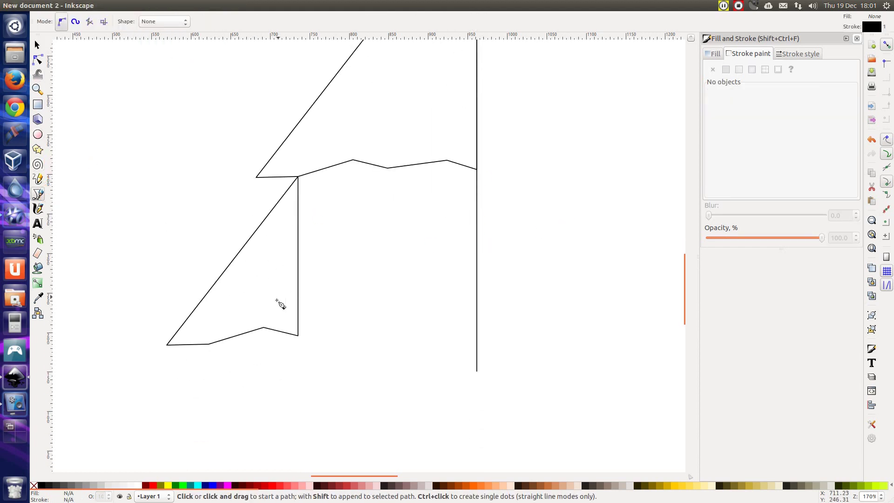
left_click(298, 334)
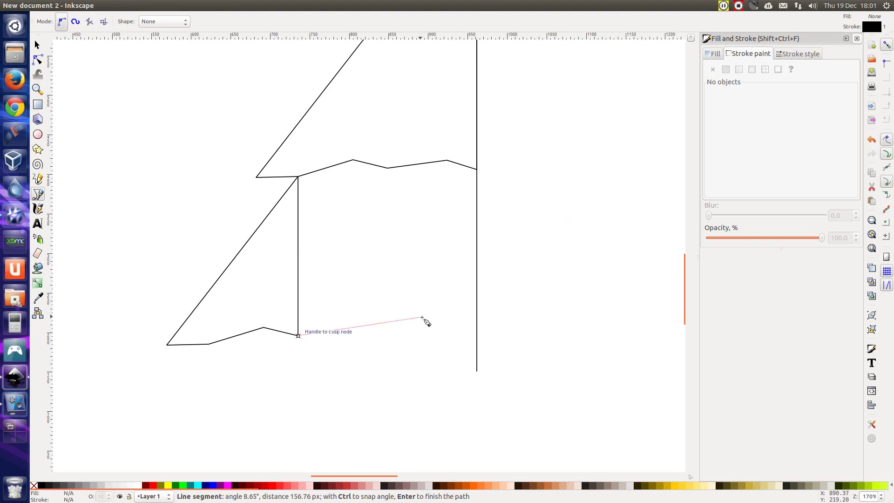
left_click(338, 322)
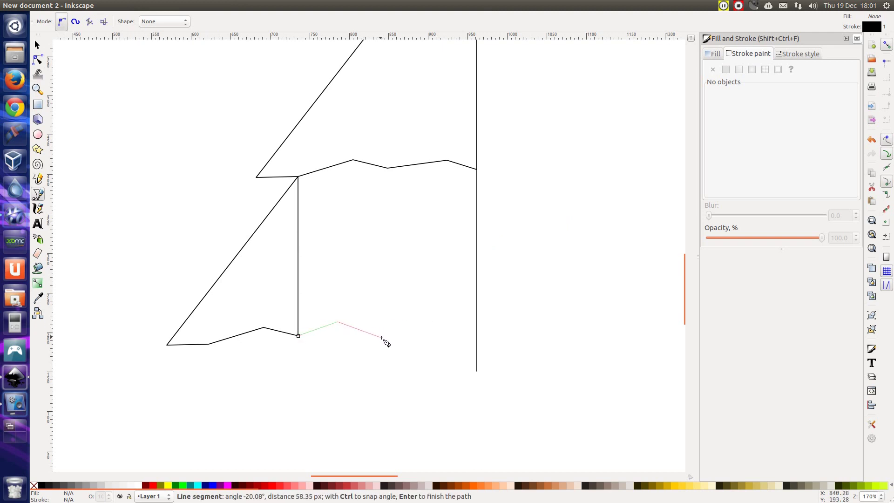
left_click(383, 337)
left_click(434, 324)
left_click(476, 332)
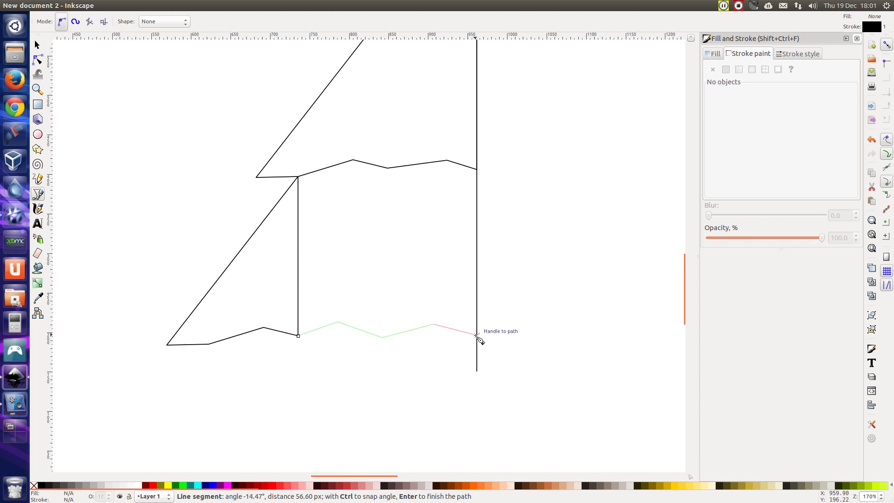
left_click(476, 167)
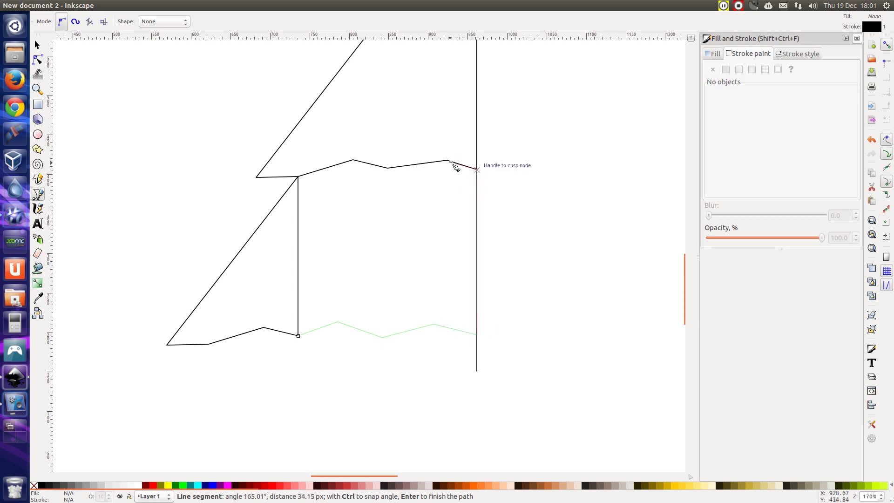
left_click(447, 161)
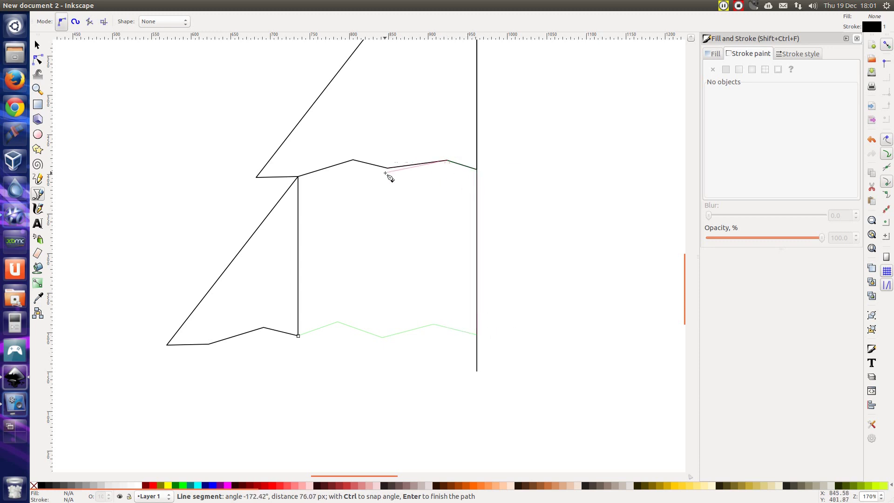
left_click(388, 168)
left_click(353, 161)
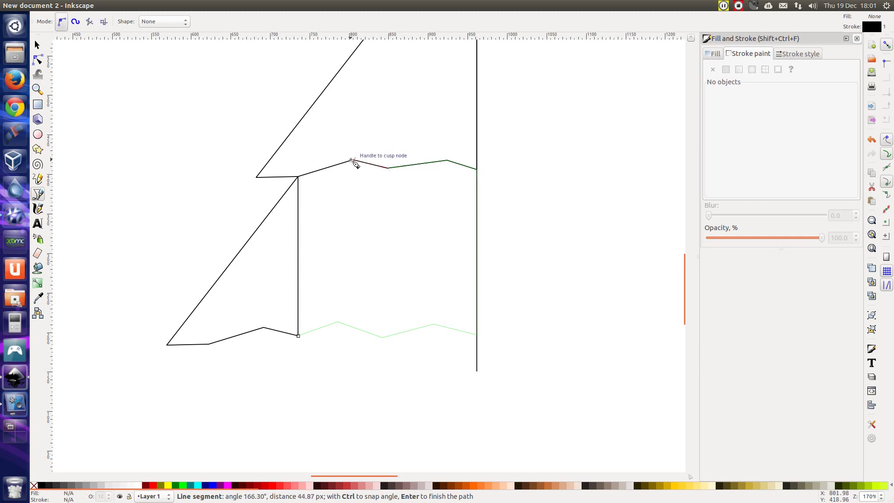
left_click(300, 179)
key("Return")
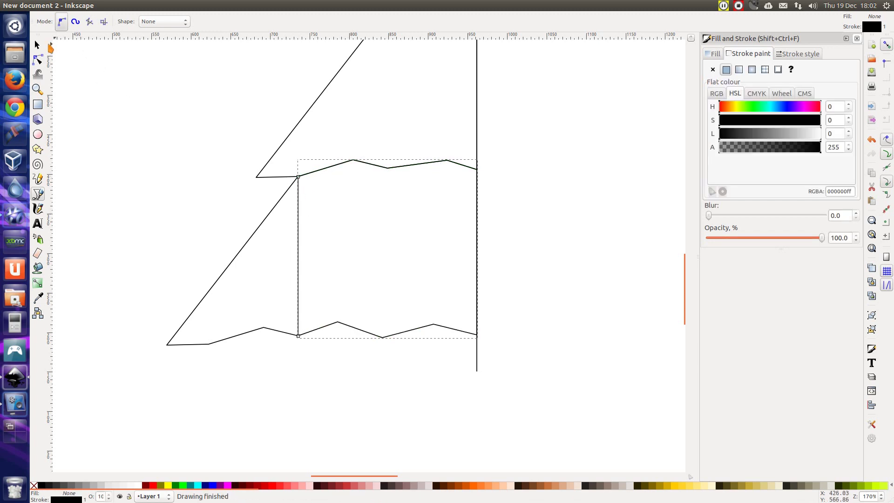
Union the lower zigzag piece with the lowest tier's triangle into one 13-node path
key("s")
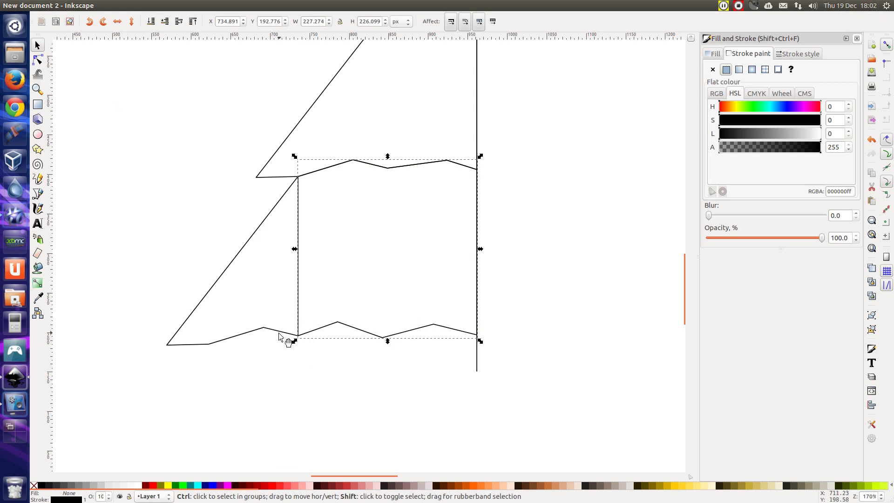
left_click(280, 336, "shift")
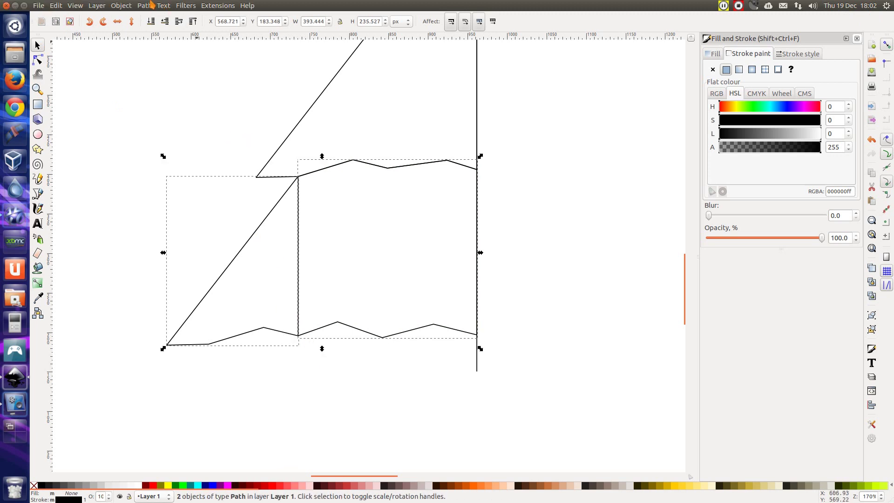
left_click(146, 5)
left_click(172, 54)
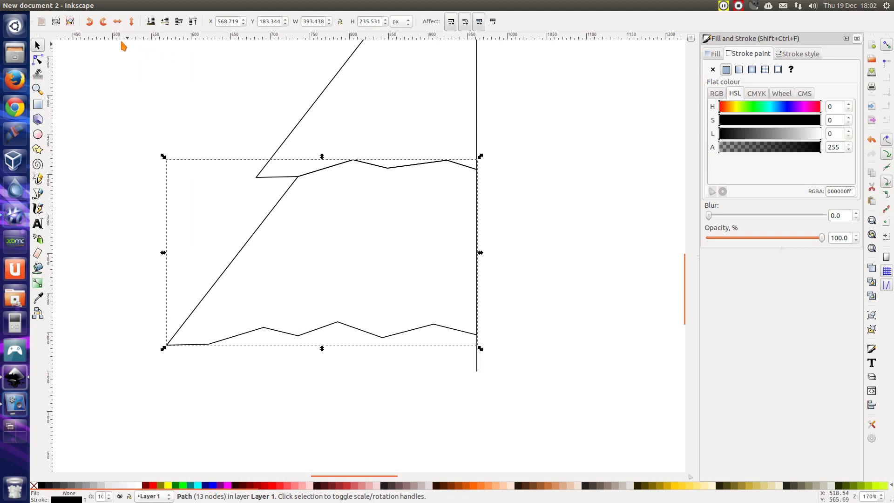
left_click(527, 207)
scroll(531, 214, "down", 2, "ctrl")
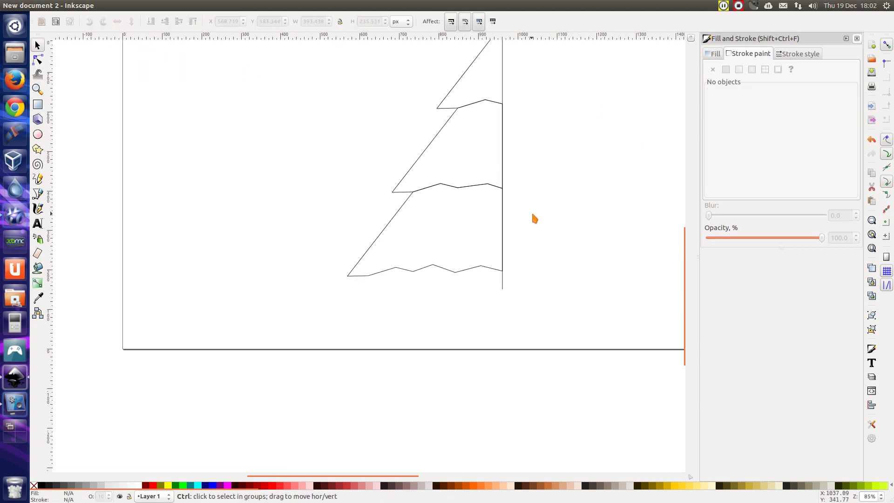
scroll(531, 261, "up", 4)
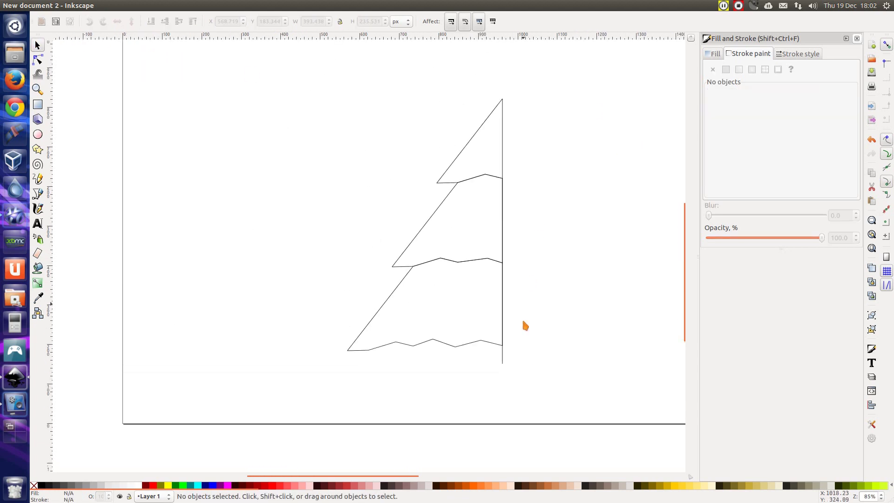
left_click(504, 361)
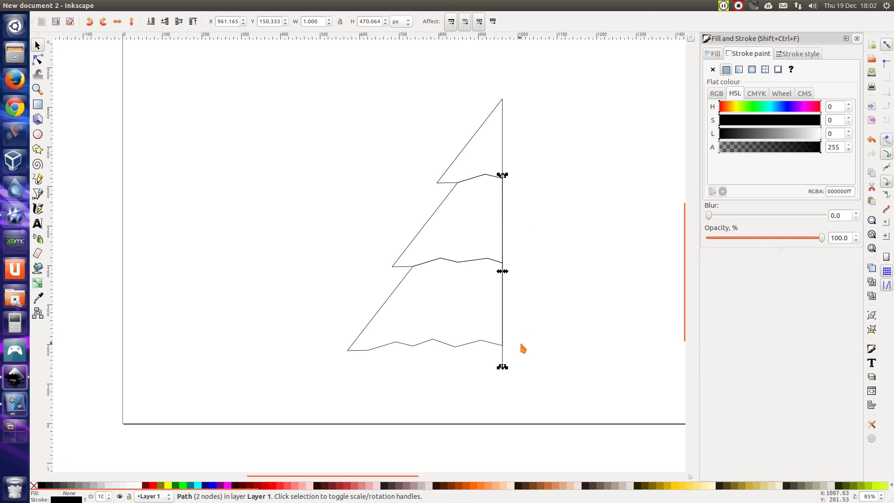
Duplicate the three half-tiers, flip the copy horizontally, and place it right of the centre line
left_click(521, 344)
mouse_move(326, 59)
left_mouse_down()
mouse_move(581, 427)
mouse_move(605, 393)
left_mouse_up()
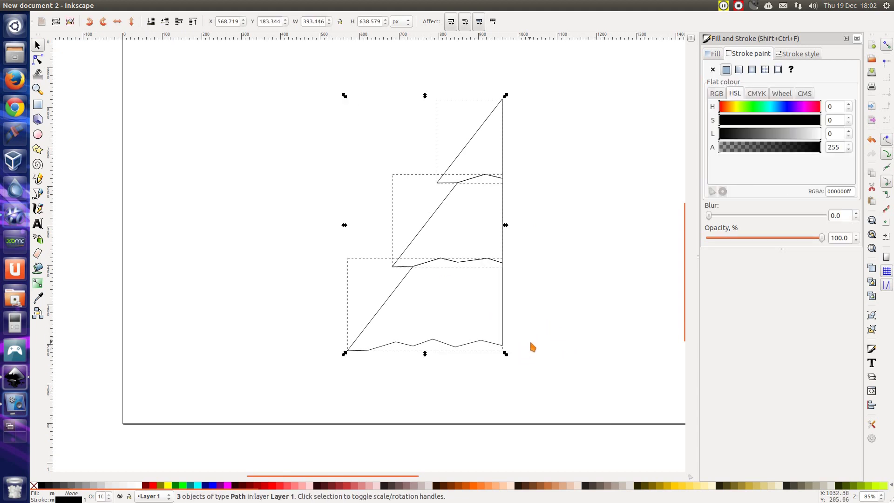
key("ctrl")
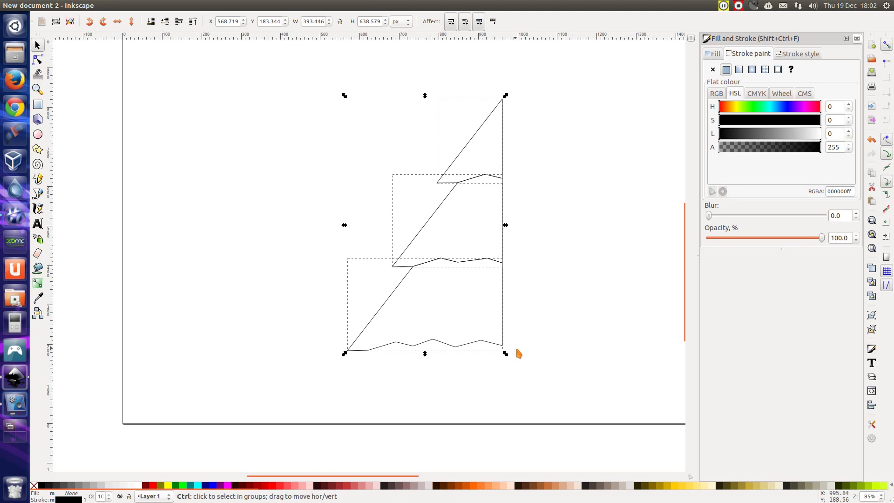
key("ctrl")
key("alt")
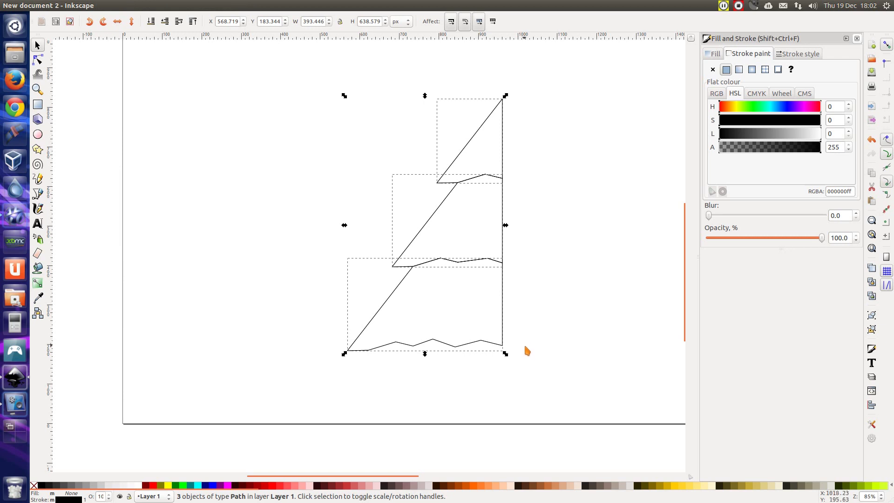
key("ctrl+d")
key("h")
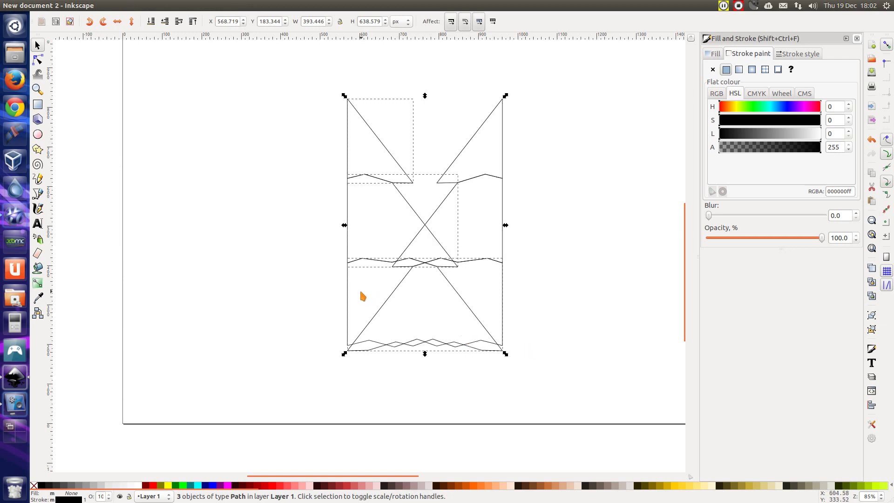
left_click_drag(349, 295, 506, 292)
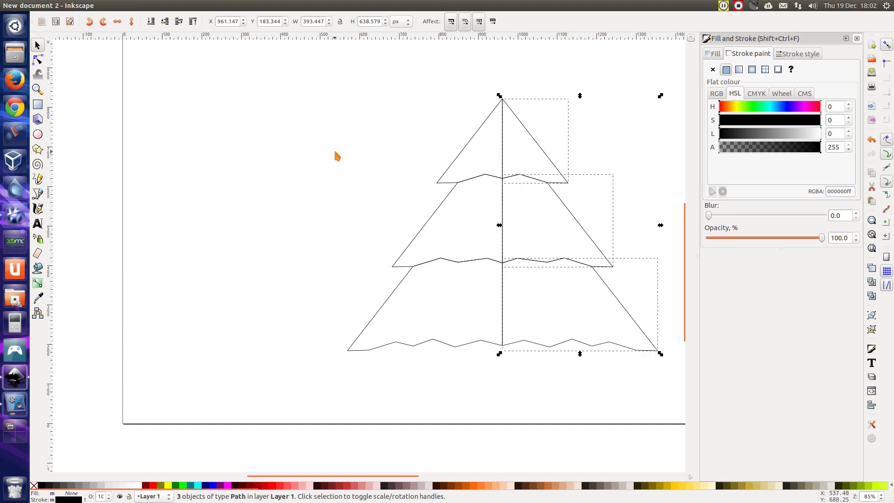
Select both left and right halves of the top tier
left_click(337, 156)
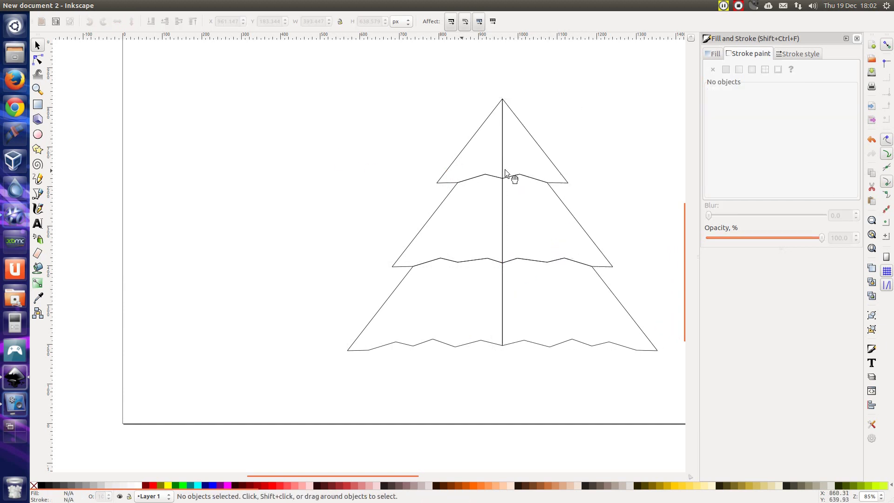
left_click(554, 165)
left_click(464, 149, "shift")
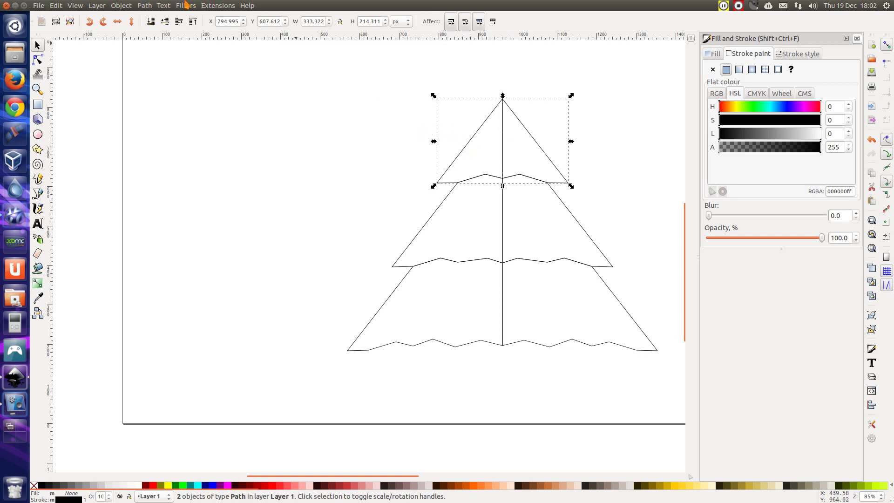
Union the left and right halves of the top tier, then of the middle tier
left_click(151, 5)
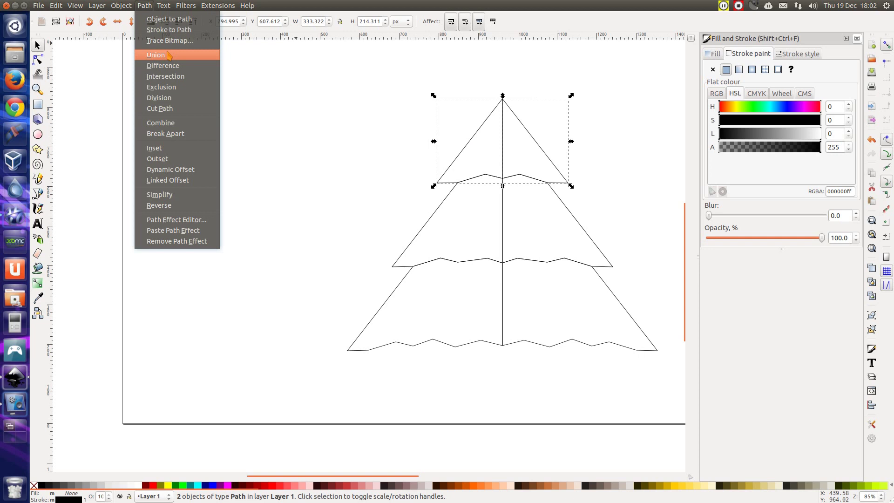
left_click(168, 55)
scroll(561, 243, "up", 1)
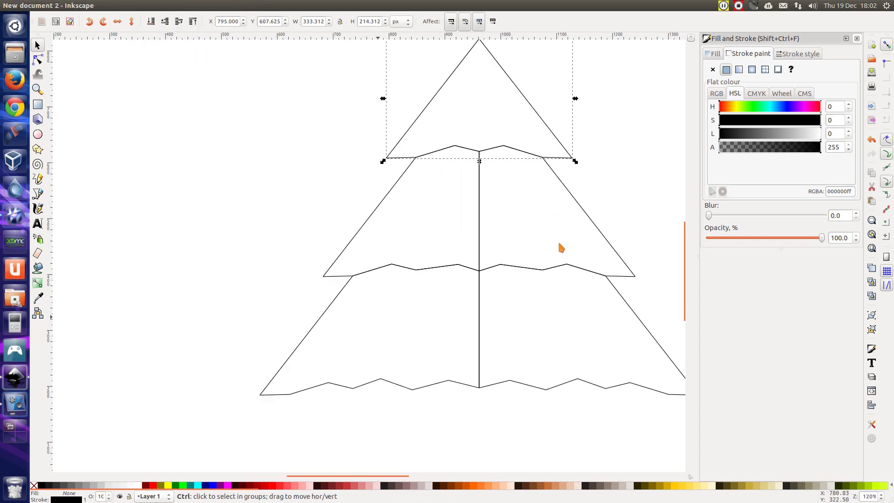
left_click(609, 244)
left_click(366, 229, "shift")
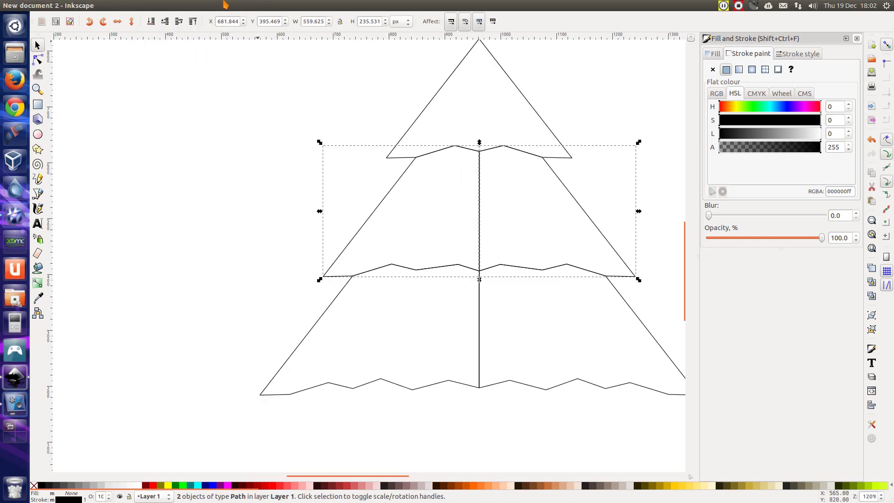
left_click(145, 5)
left_click(168, 55)
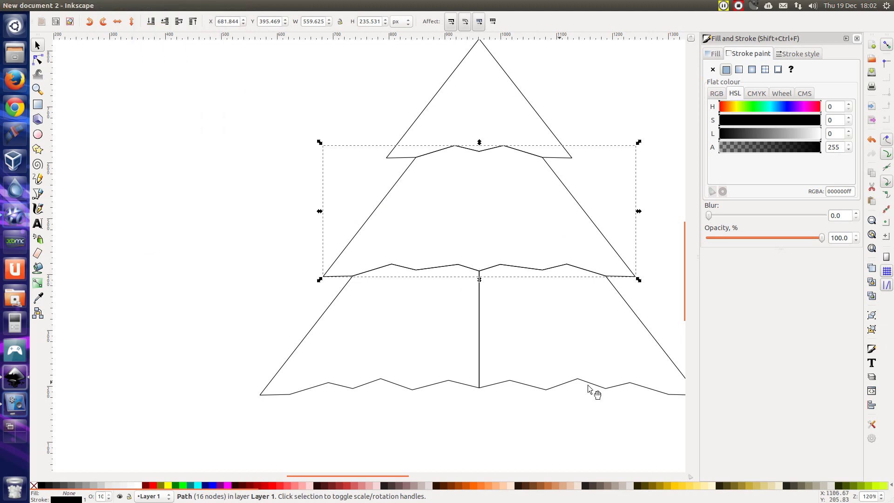
Union the bottom tier's two halves into a single shape
left_click(644, 393)
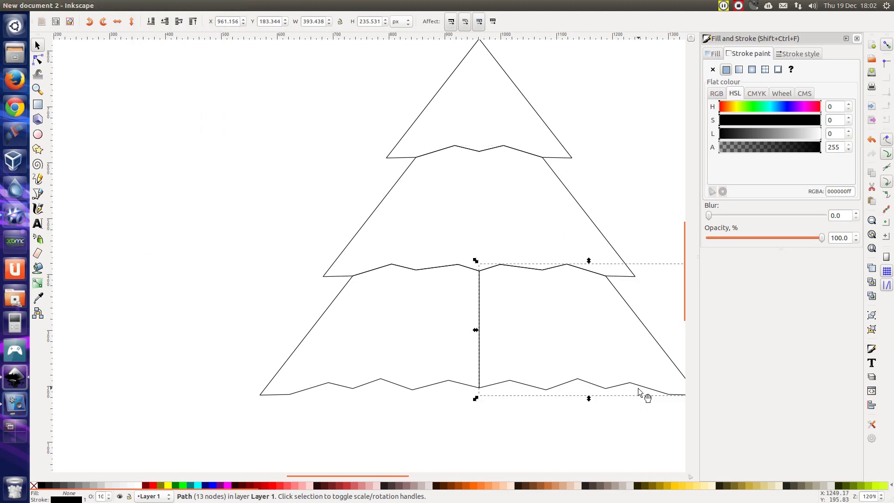
left_click(450, 386, "shift")
left_click(152, 6)
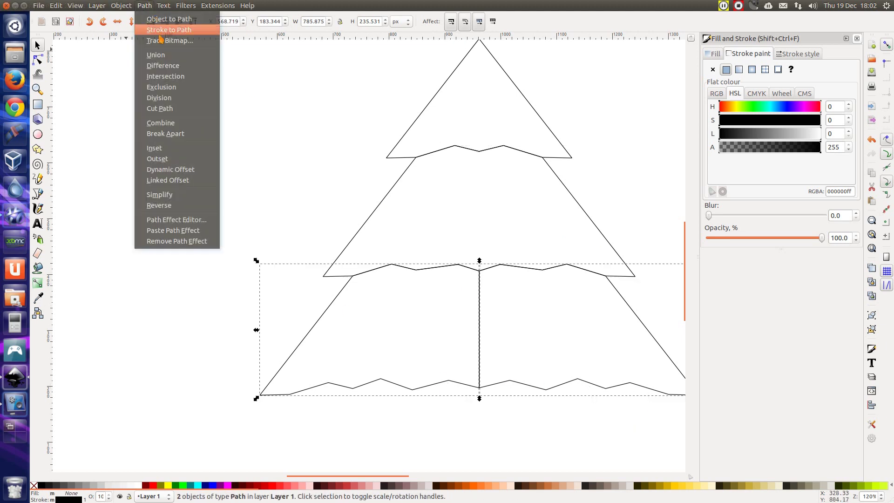
left_click(169, 54)
left_click(256, 187)
scroll(403, 181, "down", 2)
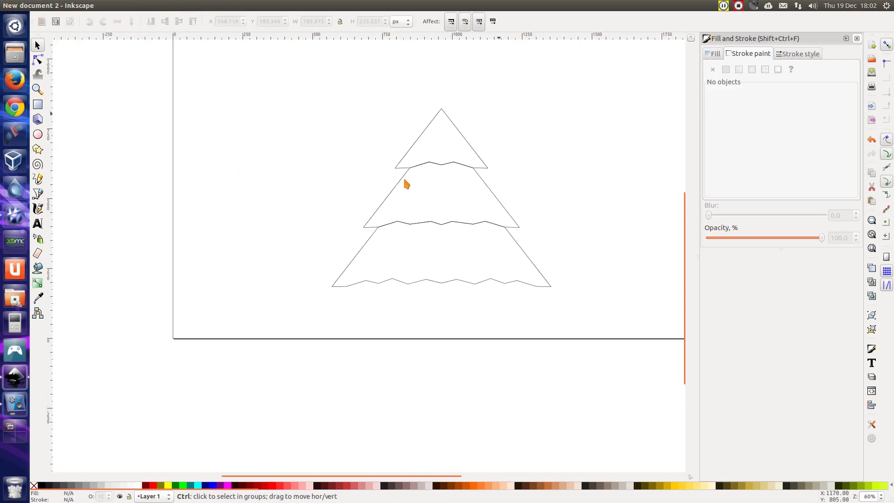
left_click(437, 200)
scroll(402, 98, "up", 1)
Apply Filters > ABCs > Roughen to all three tree tiers for jagged outlines
left_click(283, 71)
mouse_move(288, 67)
left_mouse_down()
mouse_move(295, 127)
mouse_move(660, 396)
mouse_move(656, 422)
left_mouse_up()
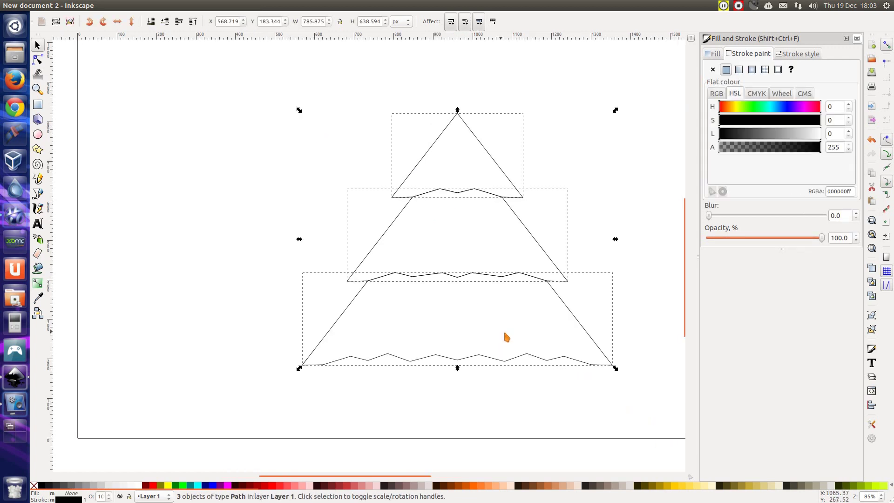
left_click(223, 4)
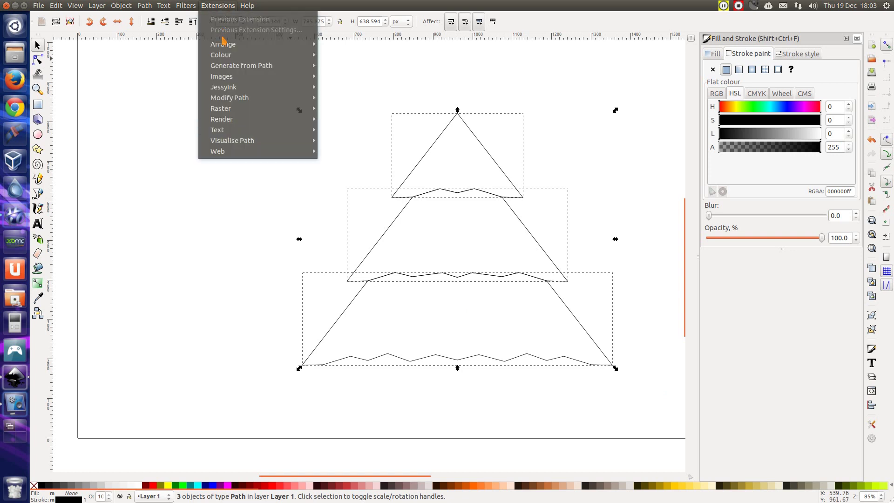
mouse_move(186, 5)
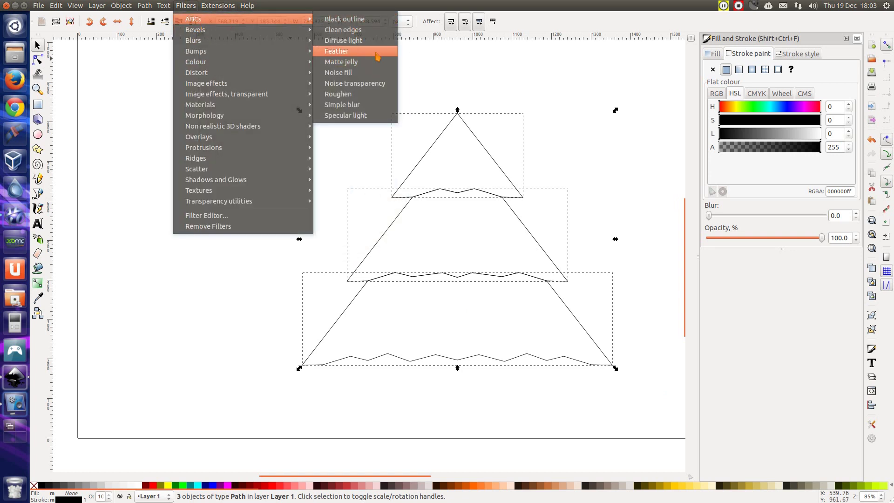
left_click(368, 100)
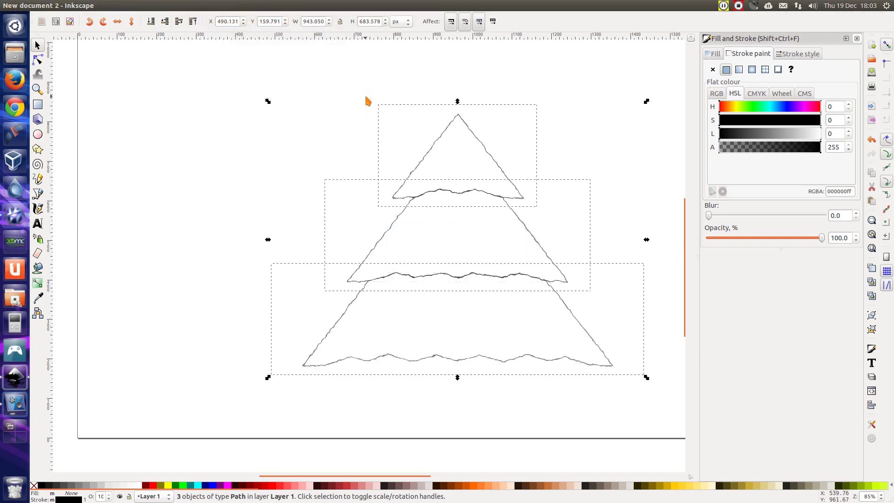
left_click(356, 131)
left_click(524, 199)
scroll(526, 161, "up", 2, "ctrl")
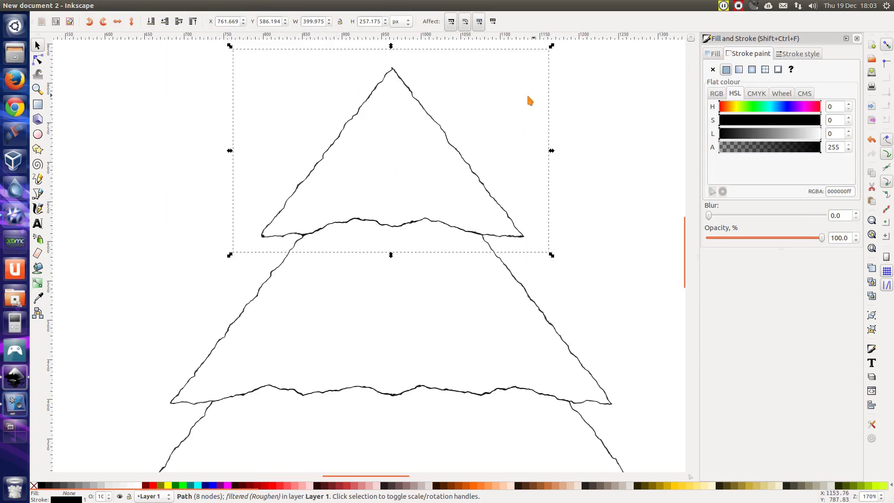
Give the top tier a flat green fill, then convert it into a linear gradient
left_click(715, 55)
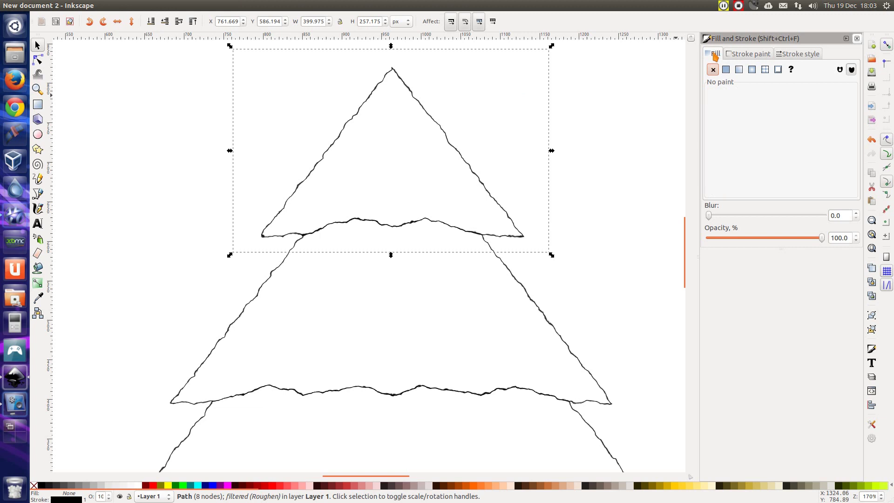
left_click(726, 70)
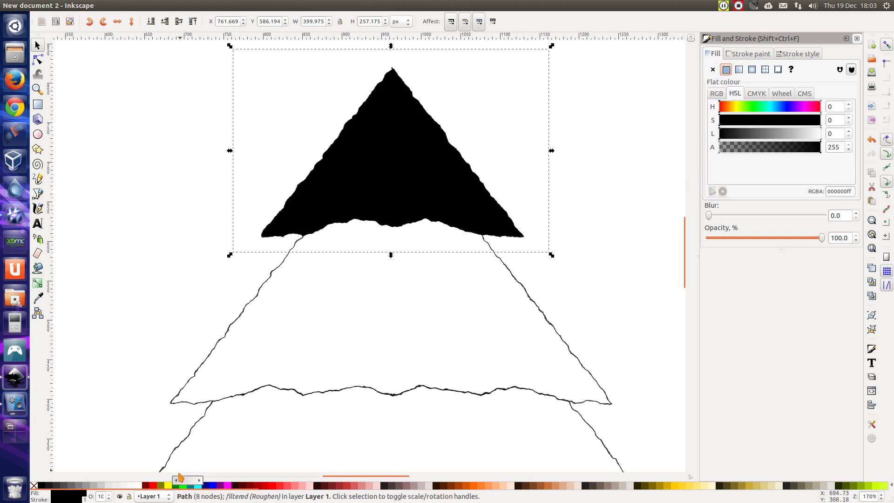
left_click(177, 489)
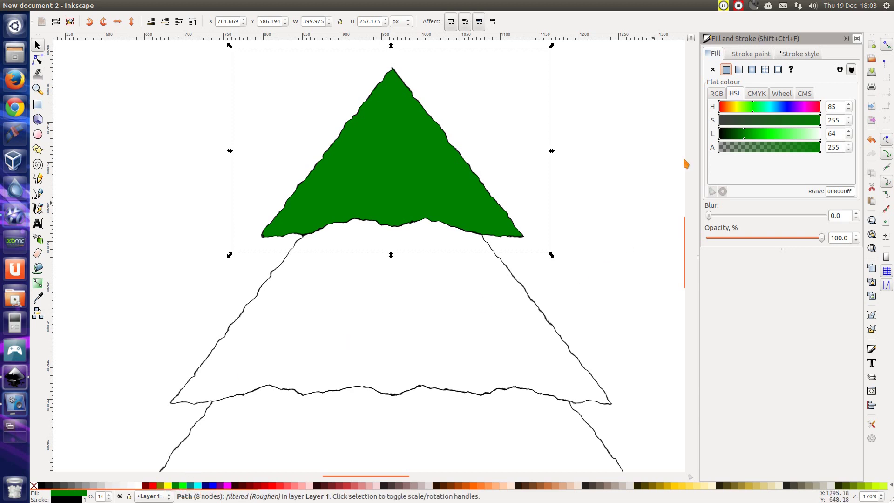
left_click(740, 70)
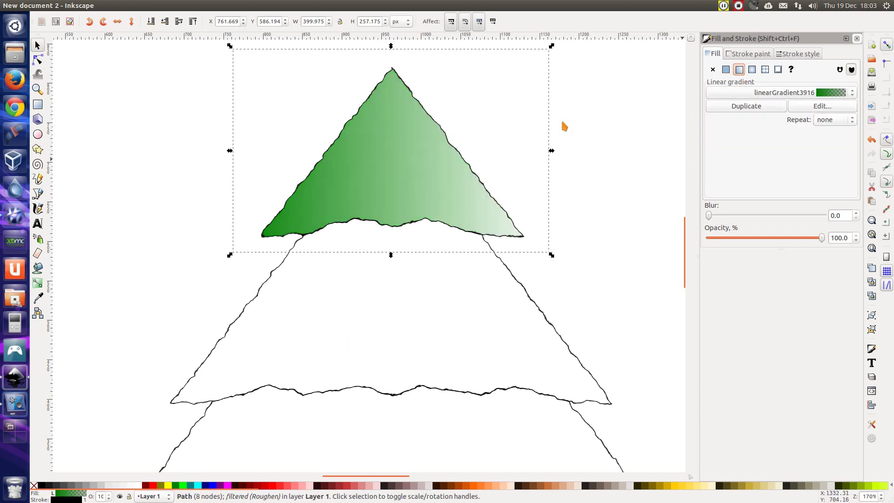
left_click(38, 284)
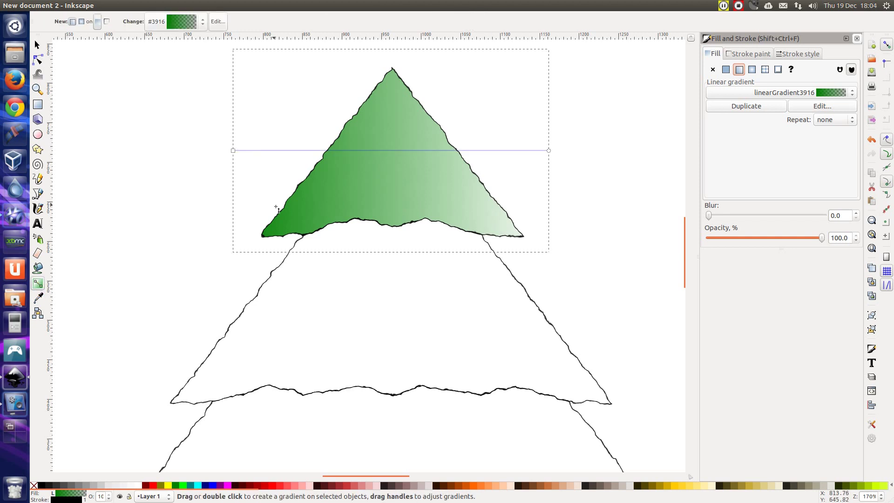
Drag the gradient handles diagonally from the tier's upper left to its lower right
scroll(277, 209, "up", 4)
left_click_drag(233, 226, 313, 173)
left_click_drag(549, 225, 466, 304)
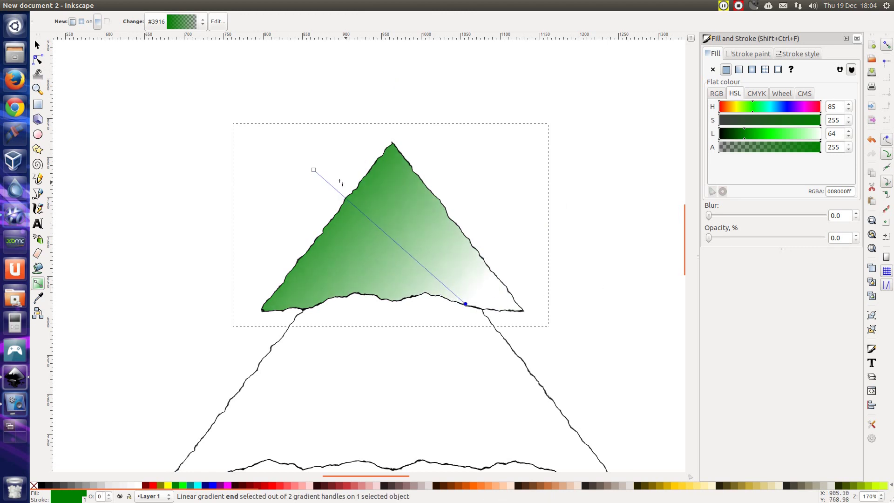
left_click(313, 169)
left_click_drag(853, 191, 803, 191)
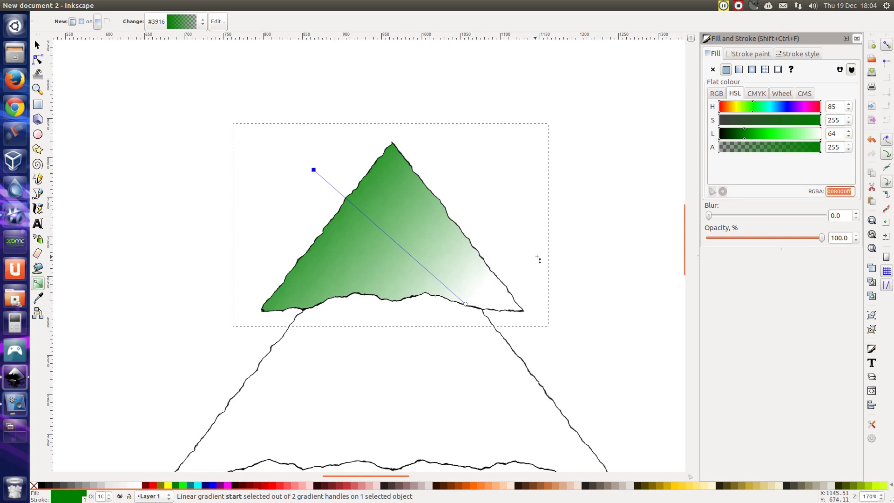
Make the gradient's end stop fully opaque (100) and a darker green
left_click(466, 305)
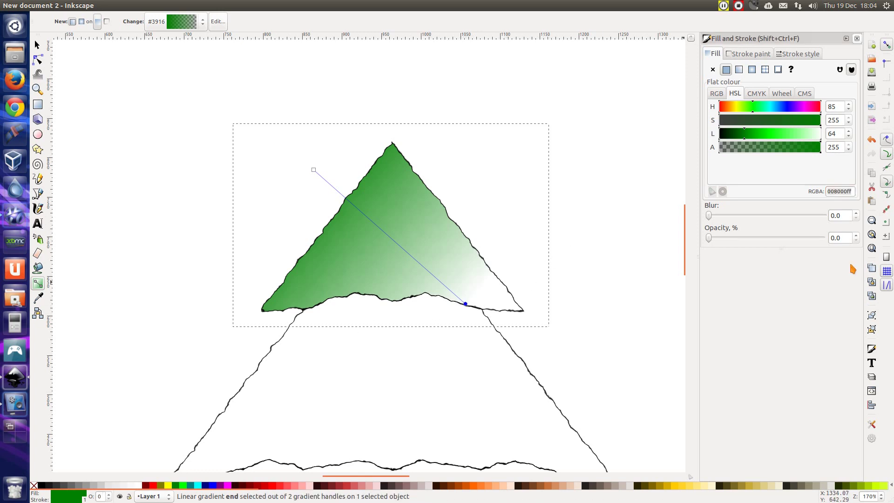
left_click(853, 192)
left_click_drag(709, 240, 849, 249)
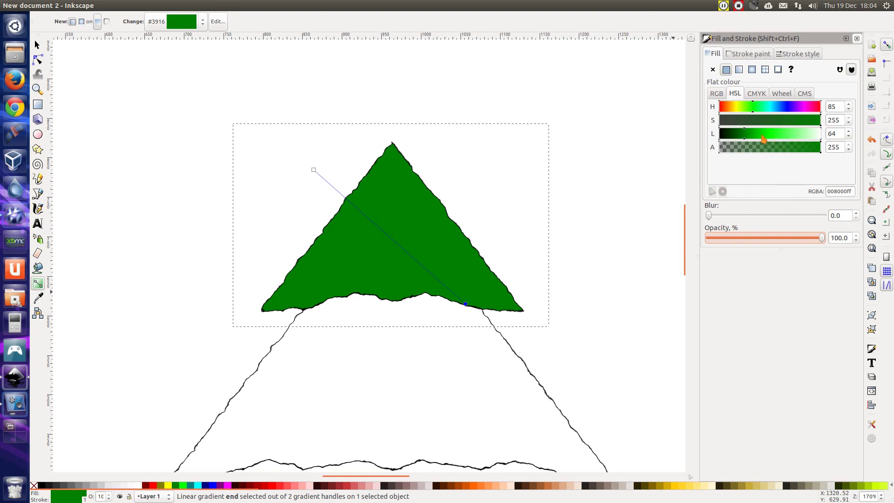
left_click(742, 136)
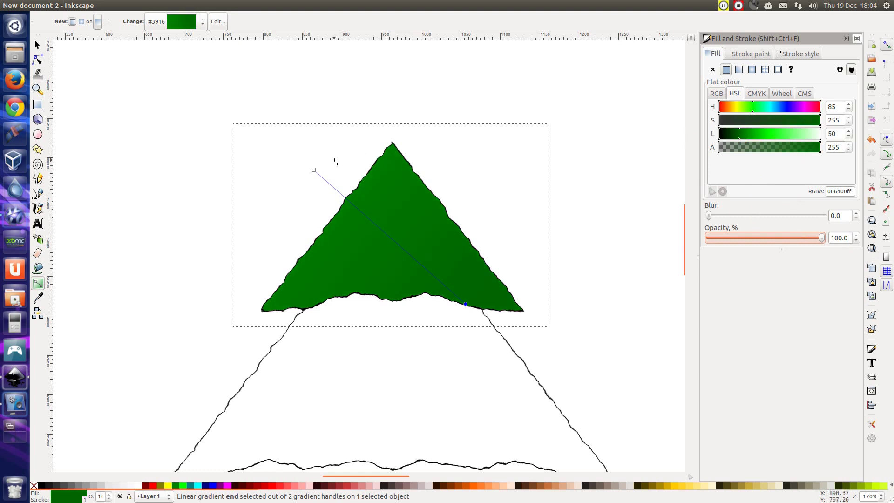
Brighten the start stop's green and nudge both gradient handles to fine-tune the diagonal
left_click(314, 170)
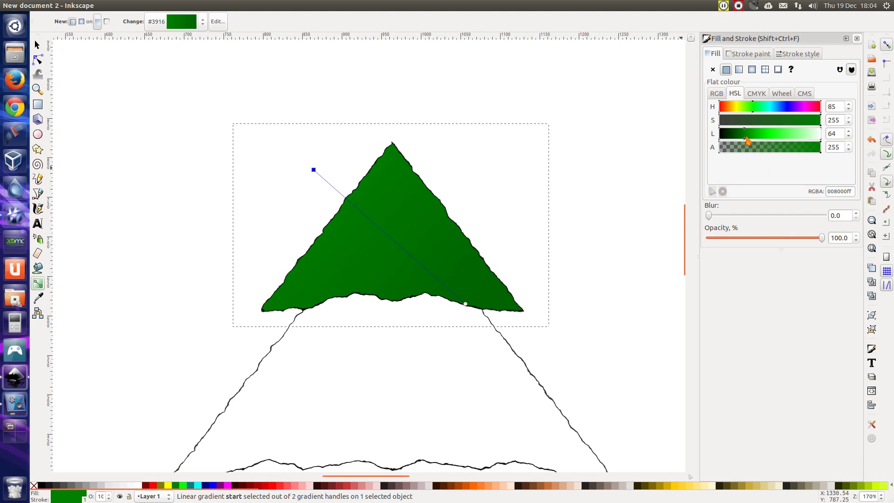
left_click_drag(753, 141, 756, 137)
left_click_drag(313, 169, 335, 156)
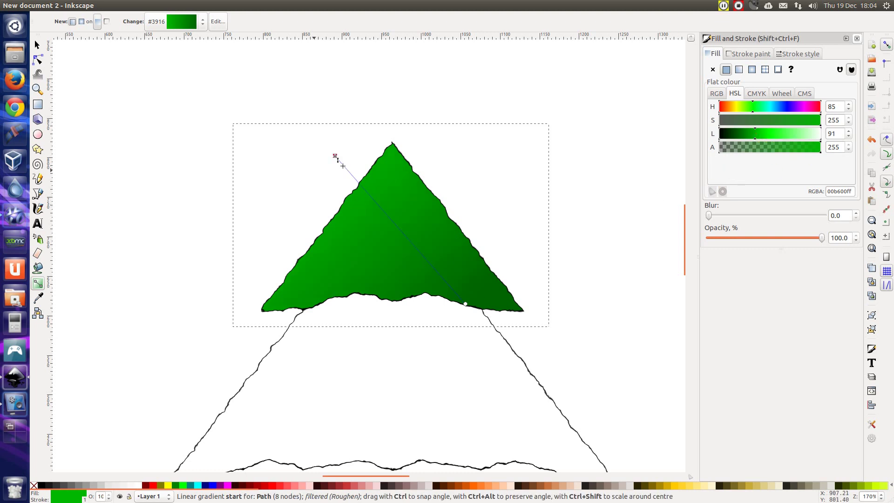
left_click(466, 304)
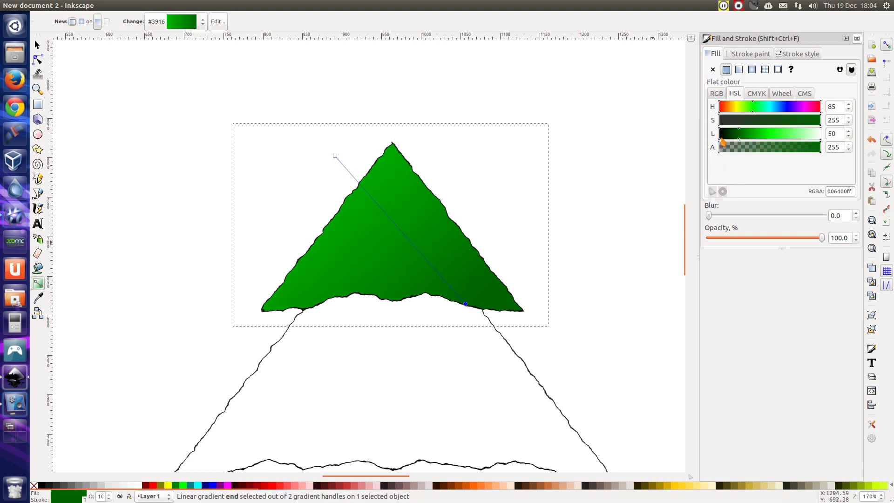
left_click_drag(738, 142, 737, 142)
left_click_drag(465, 304, 453, 300)
Try a gradient on the top tier's outline, undo it, and return to the Selector
left_click(759, 58)
left_click(739, 70)
key("plus")
key("plus")
key("plus")
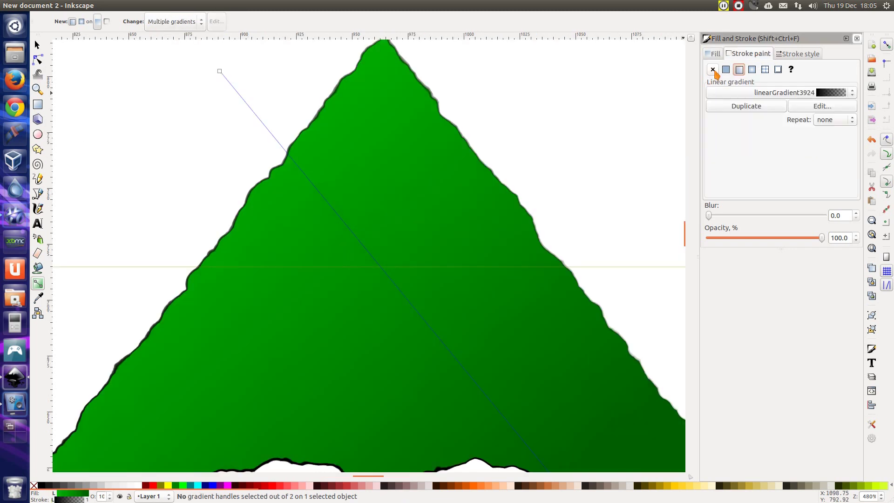
key("ctrl+z")
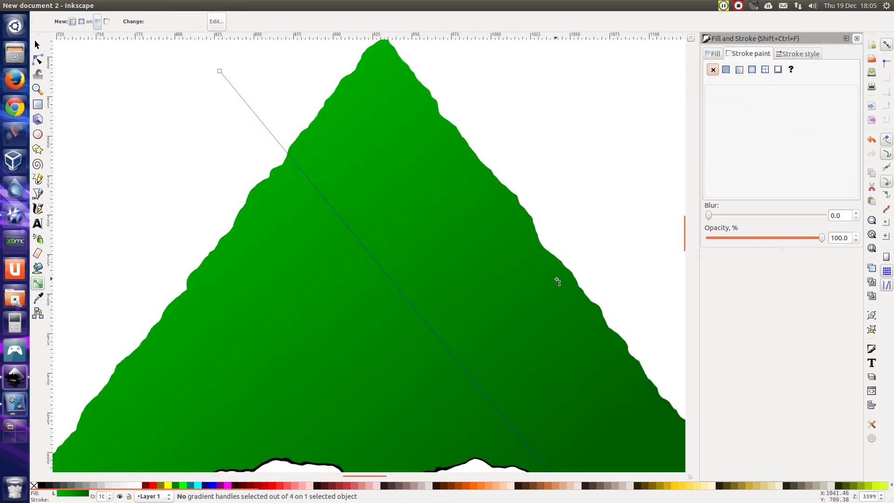
key("minus")
key("minus")
key("minus")
key("F1")
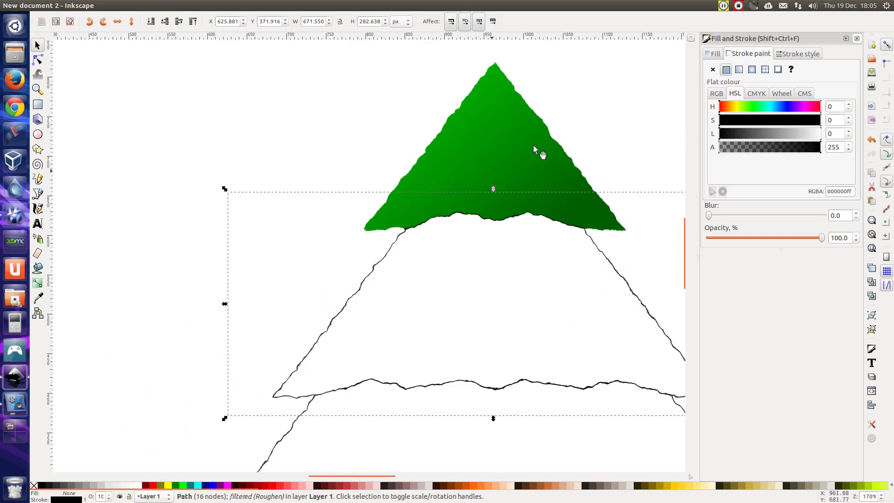
Remove the middle tier's black outline and fill it with the existing linearGradient3916
left_click(713, 69)
left_click(713, 53)
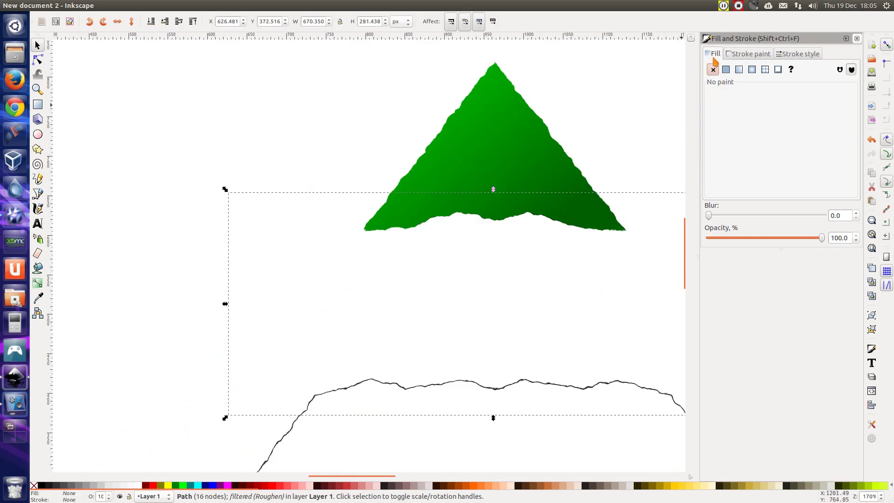
left_click(739, 69)
left_click(791, 95)
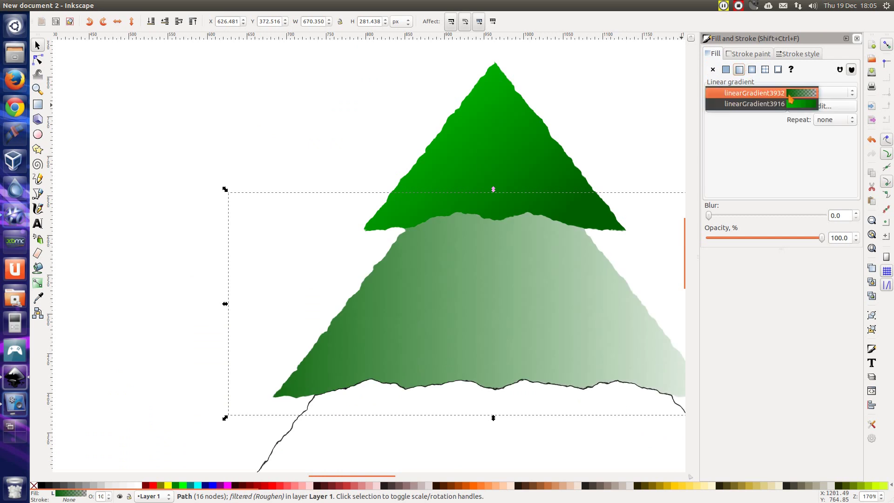
left_click(773, 104)
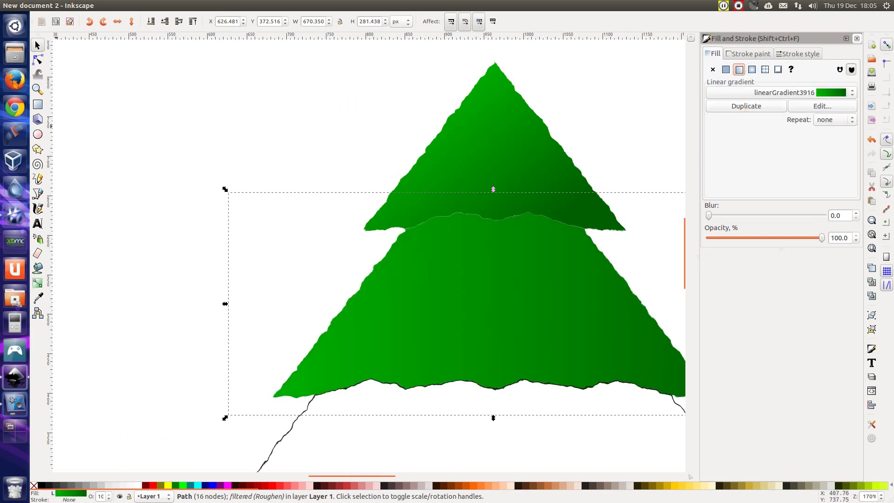
left_click(38, 282)
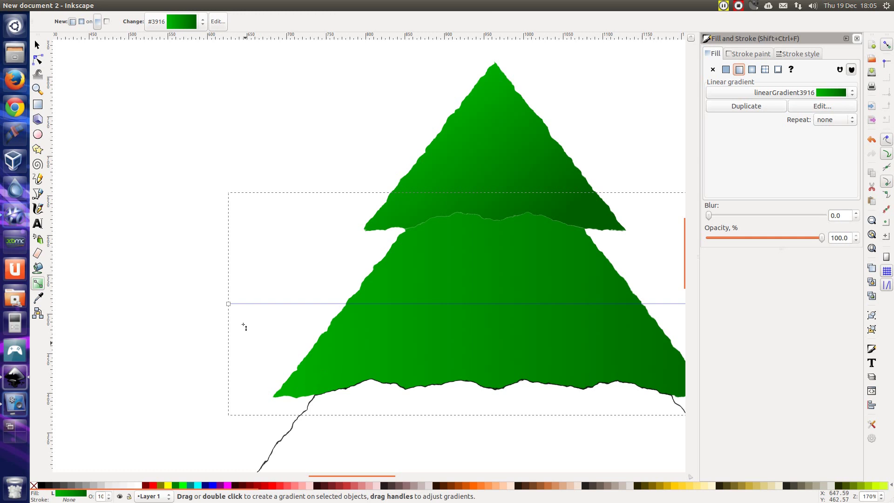
Angle the middle tier's gradient steeply from light at the top to dark at the lower edge
left_click_drag(228, 303, 403, 229)
scroll(441, 270, "right", 8)
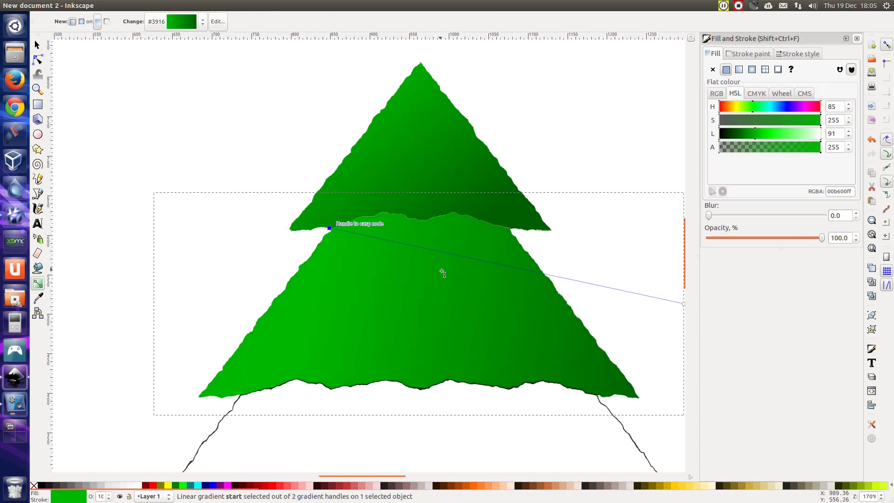
left_click_drag(610, 305, 375, 374)
left_click_drag(255, 228, 308, 172)
Select the green tree tier and nudge it up slightly
key("s")
scroll(550, 91, "down", 6)
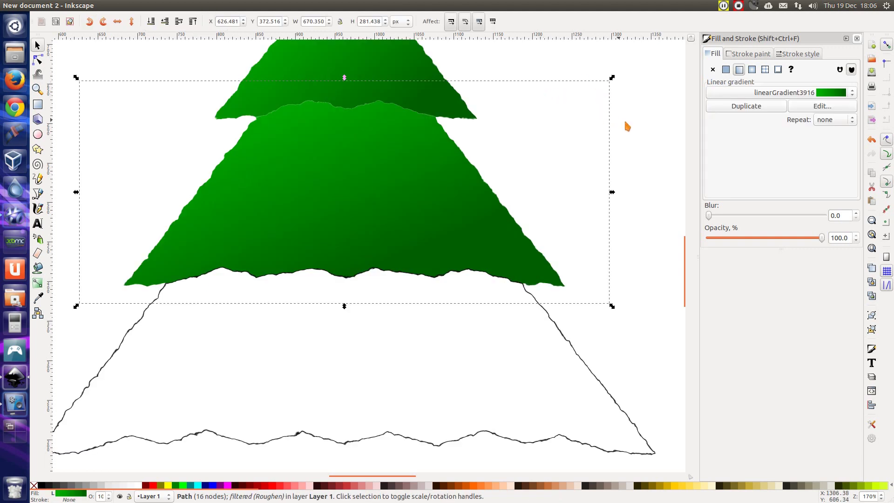
left_click(625, 123)
left_click(388, 162)
scroll(356, 249, "up", 4)
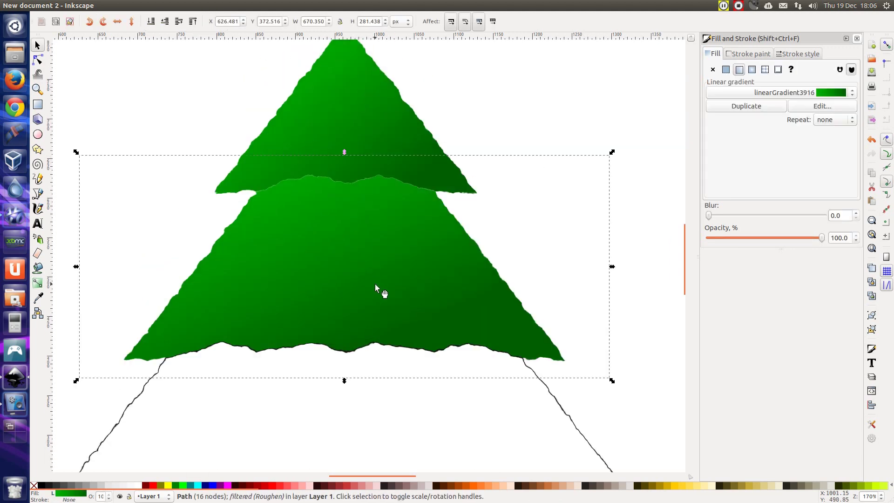
key("Up")
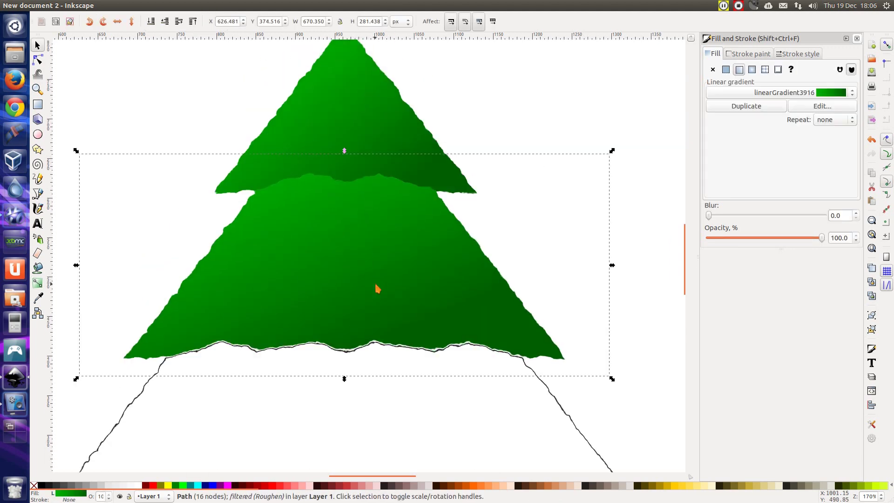
scroll(321, 325, "down", 5)
Remove the black stroke from the outline path below the tree so it shows the green fill
left_click(323, 332)
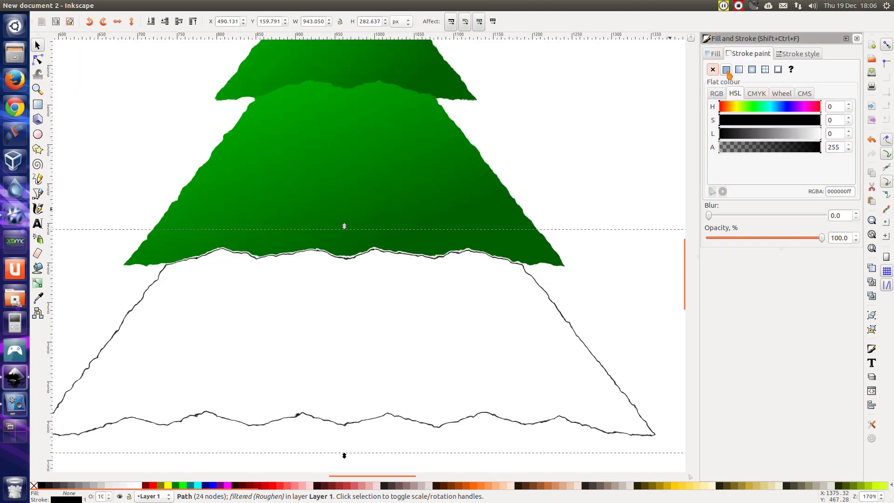
left_click(713, 69)
key("Escape")
scroll(351, 258, "up", 7)
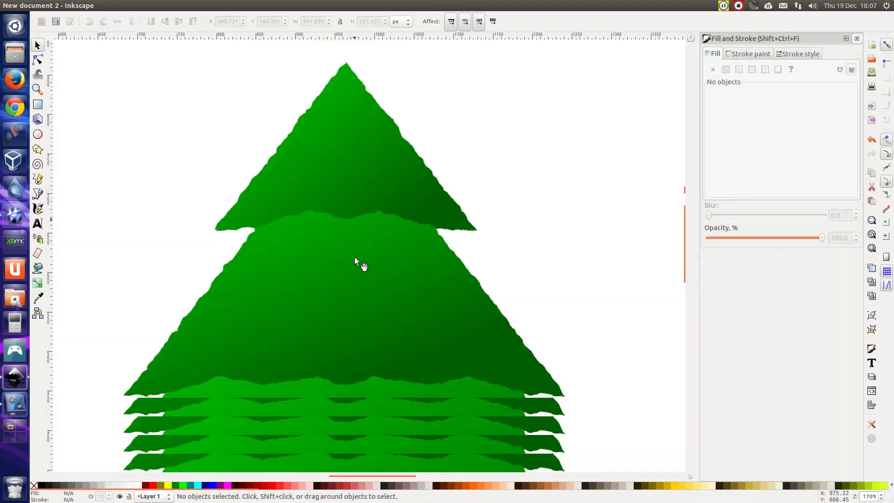
scroll(354, 258, "down", 4)
left_click(363, 212)
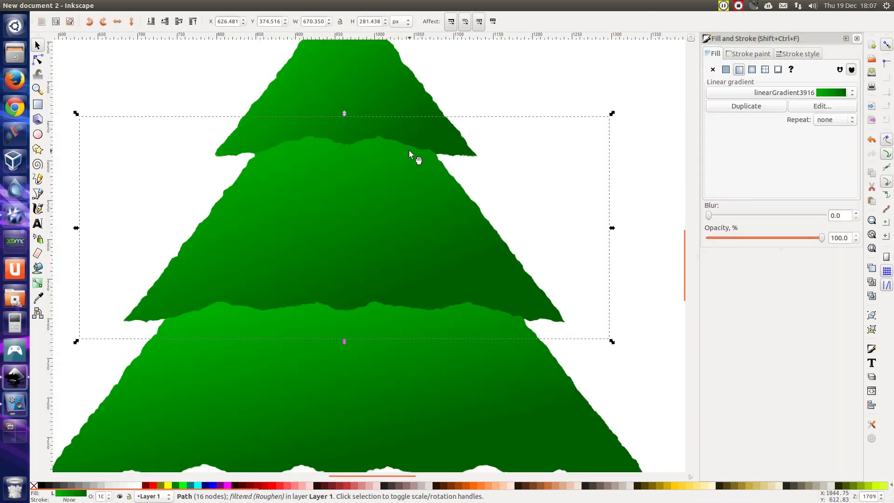
Duplicate the middle tier in place and look through its gradient list
key("ctrl")
key("ctrl+d")
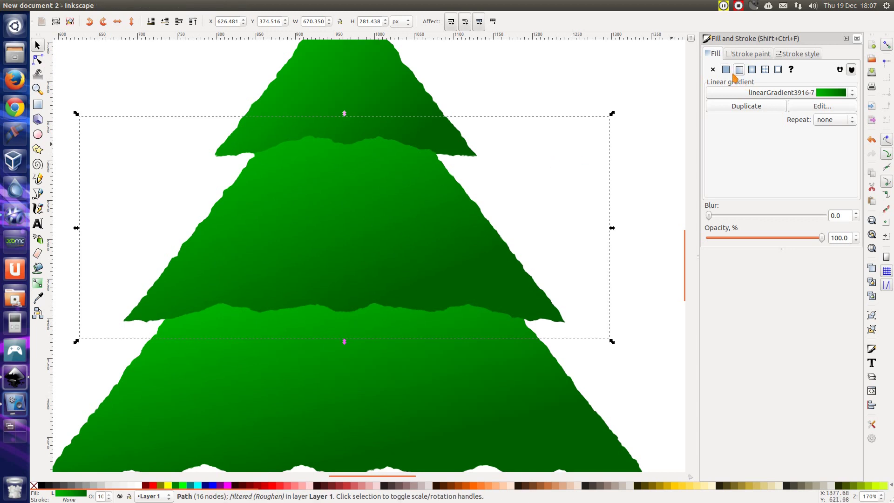
left_click(757, 96)
left_click(758, 94)
left_click(38, 283)
left_click(766, 95)
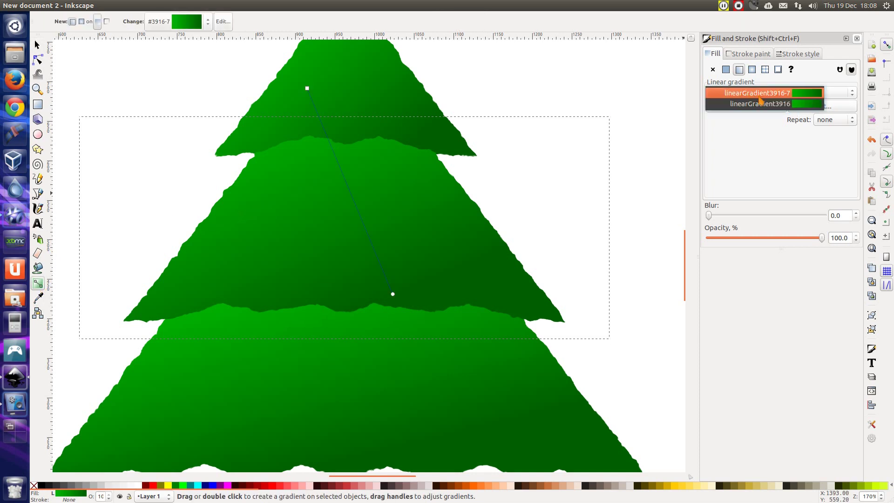
left_click(725, 71)
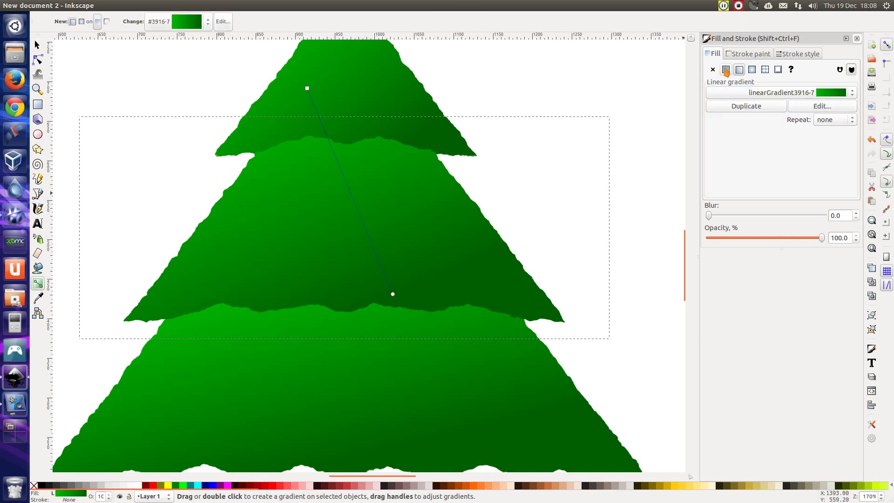
Reset the middle tier's fill to a new linear gradient using linearGradient3991
left_click(722, 70)
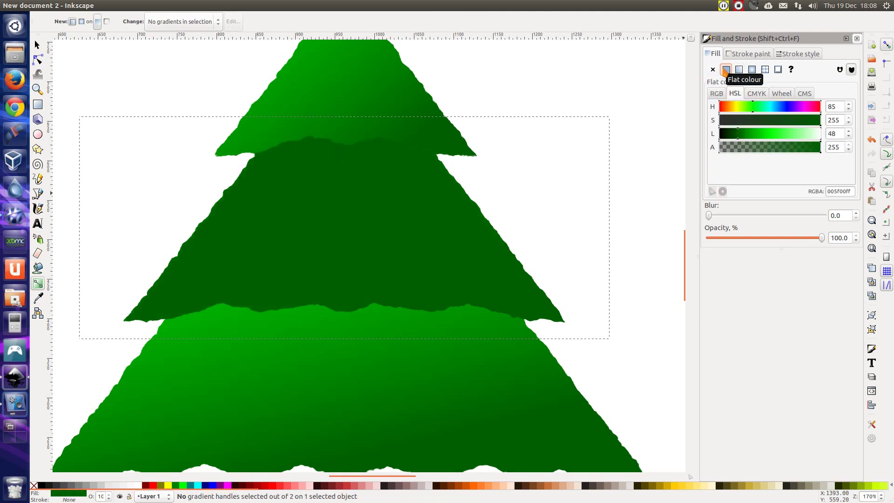
left_click(740, 70)
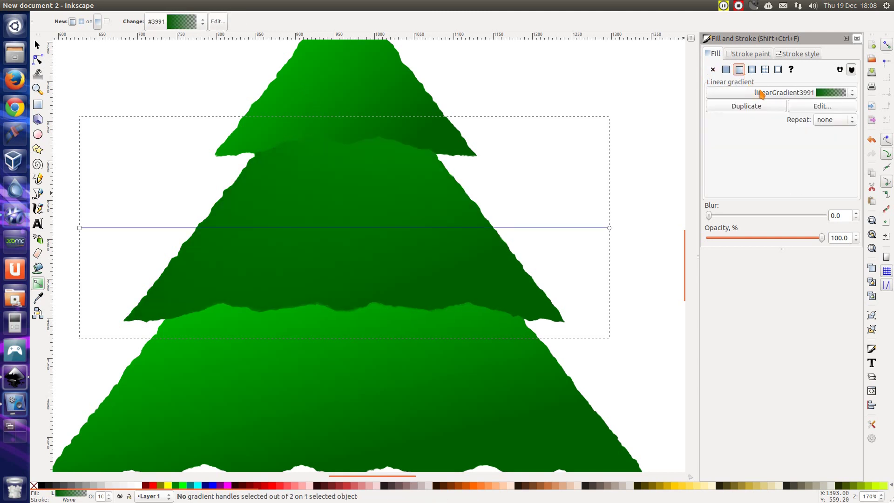
left_click(762, 95)
left_click(763, 94)
Drag the gradient into a short vertical run, darkest just beneath the top tier
left_click_drag(79, 228, 344, 145)
left_click_drag(305, 201, 350, 180)
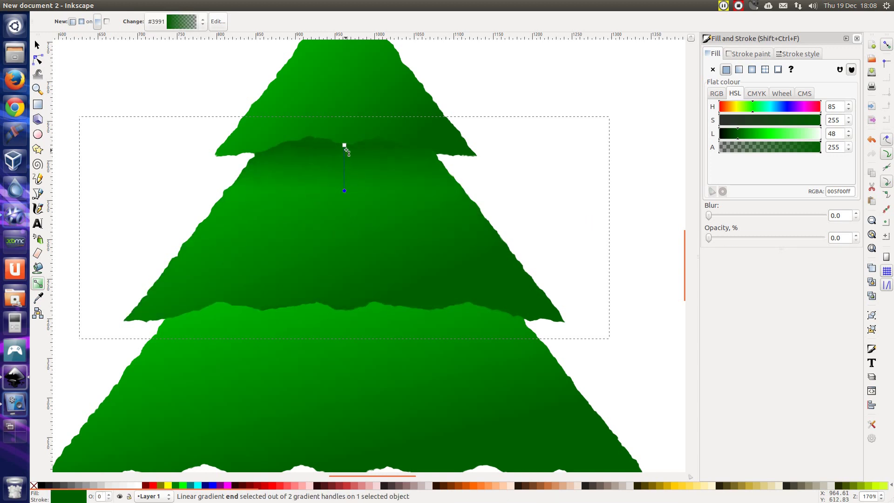
left_click_drag(345, 137, 345, 143)
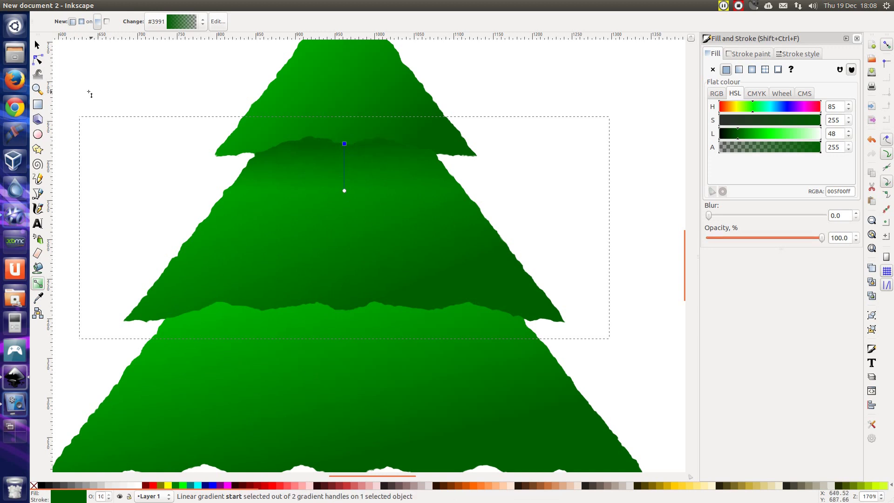
left_click(37, 46)
left_click(663, 140)
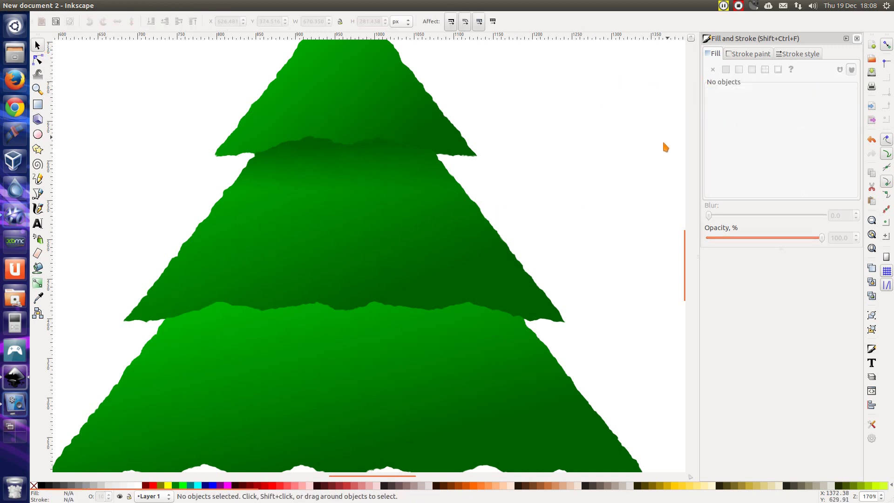
scroll(654, 150, "down", 2)
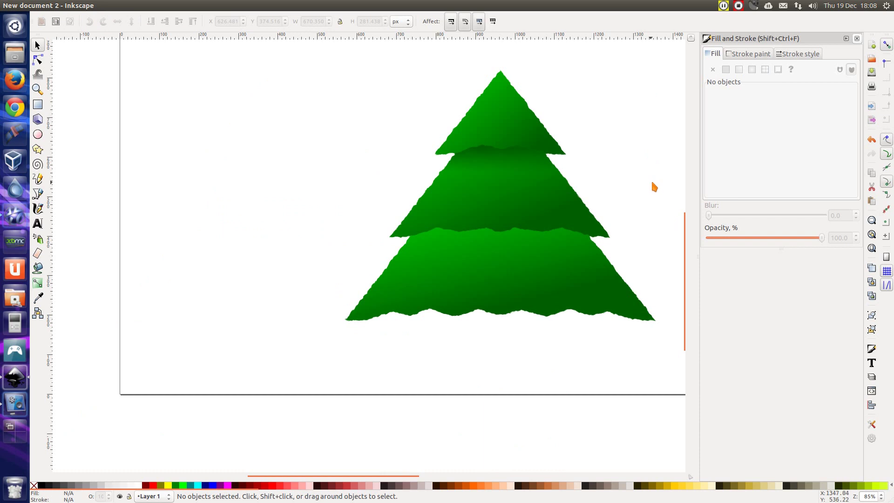
Give the bottom tier a linear gradient using linearGradient3991
scroll(594, 197, "up", 2)
left_click(457, 345)
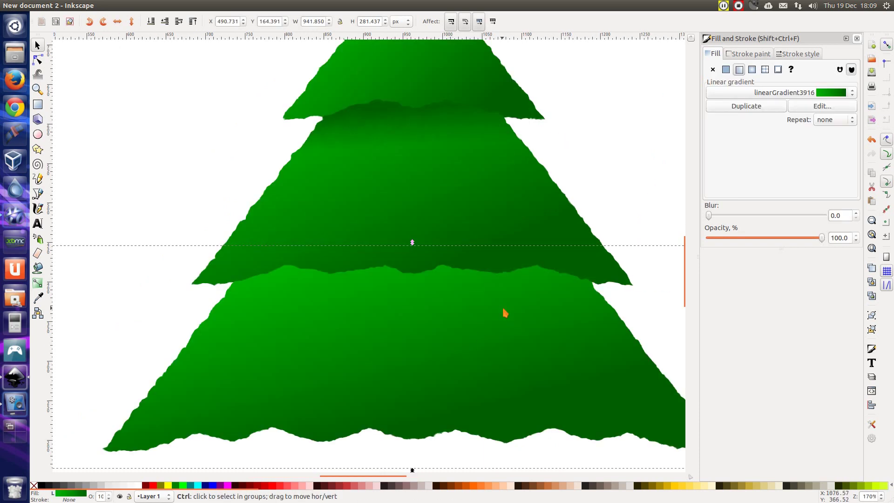
key("ctrl")
left_click(768, 106)
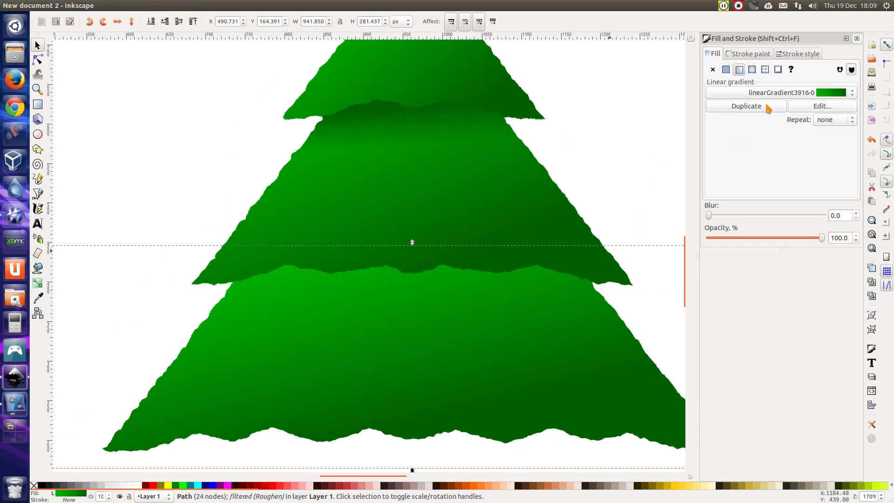
left_click(739, 69)
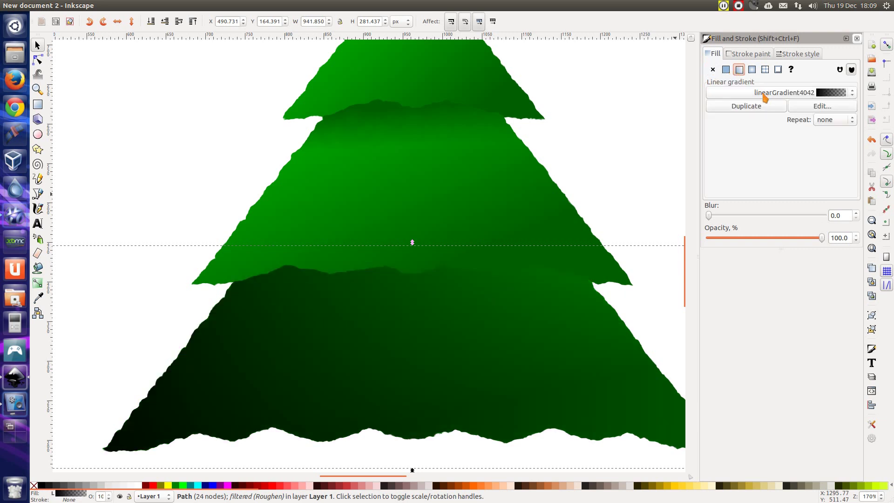
left_click(765, 93)
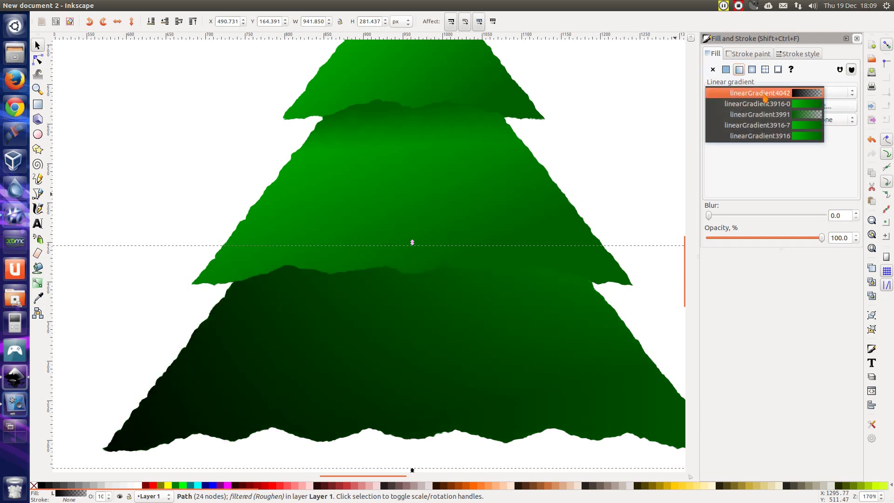
left_click(767, 119)
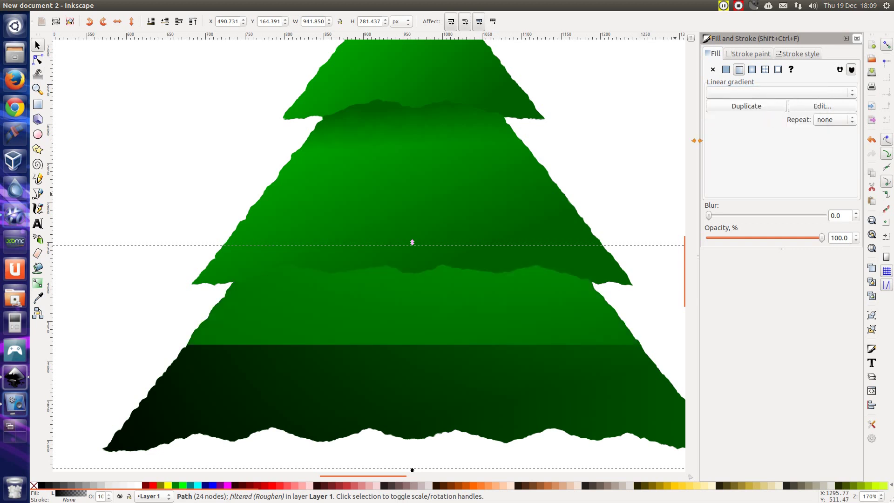
Lay the bottom tier's gradient vertically so it darkens just beneath the middle tier
key("g")
left_click_drag(442, 183, 654, 283)
left_click_drag(250, 215, 292, 228)
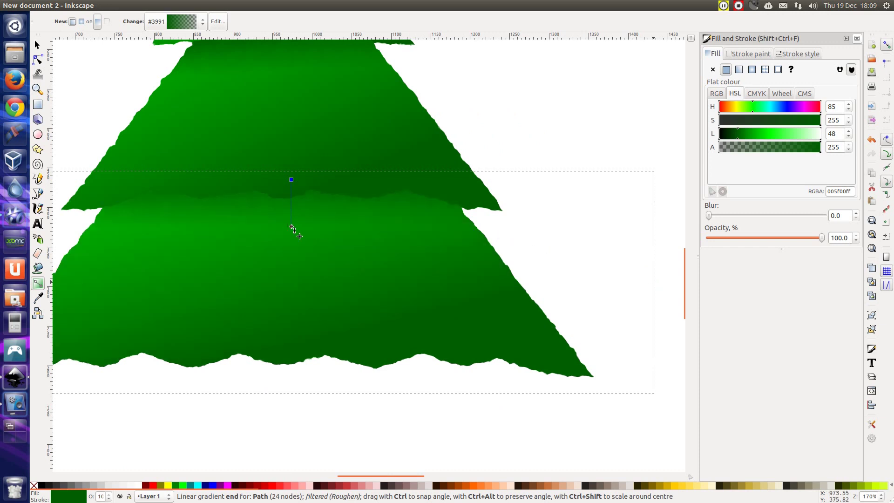
Rubber-band select all tree parts and move them up and to the right
left_click_drag(112, 75, 505, 419)
left_click_drag(307, 316, 324, 297)
scroll(293, 382, "up", 1)
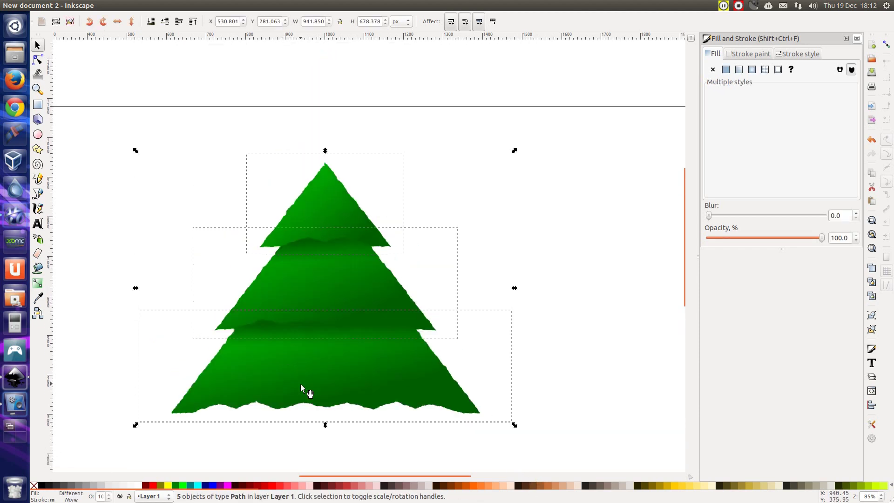
Draw a closed four-cornered trapezoid trunk under the bottom tier and fill it dark brown (552200)
left_click(107, 311)
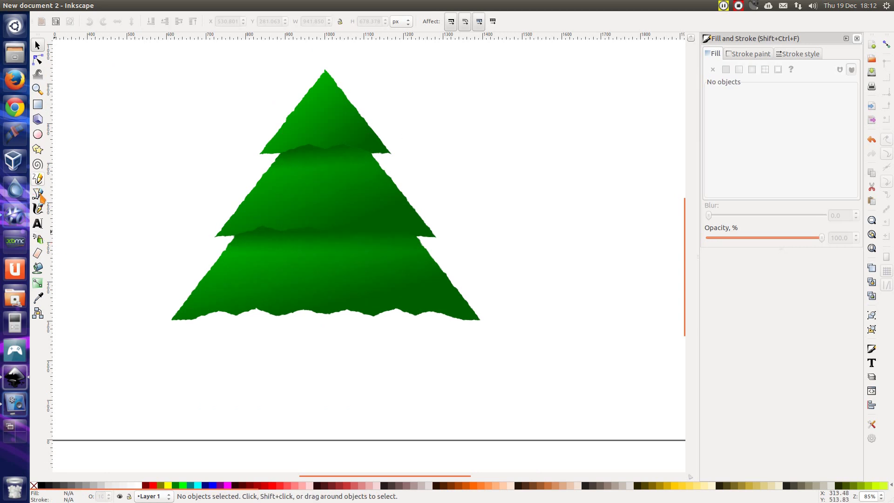
left_click(38, 195)
scroll(331, 376, "up", 2, "ctrl")
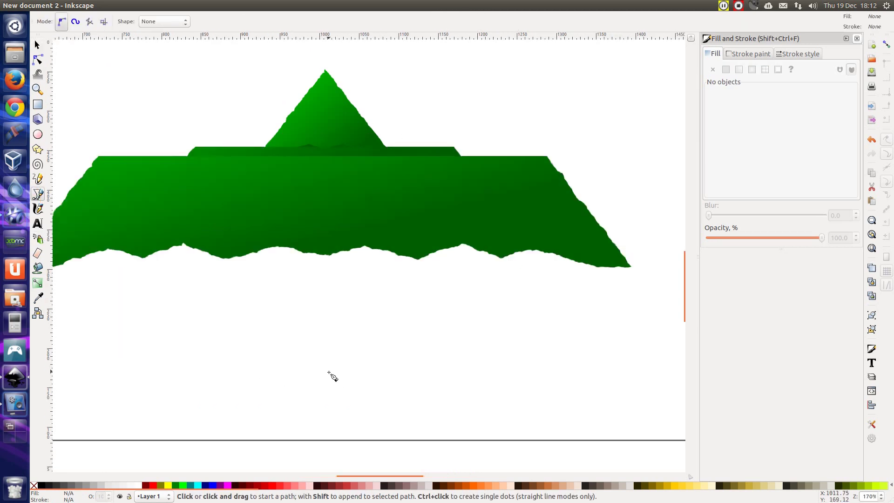
left_click(273, 246)
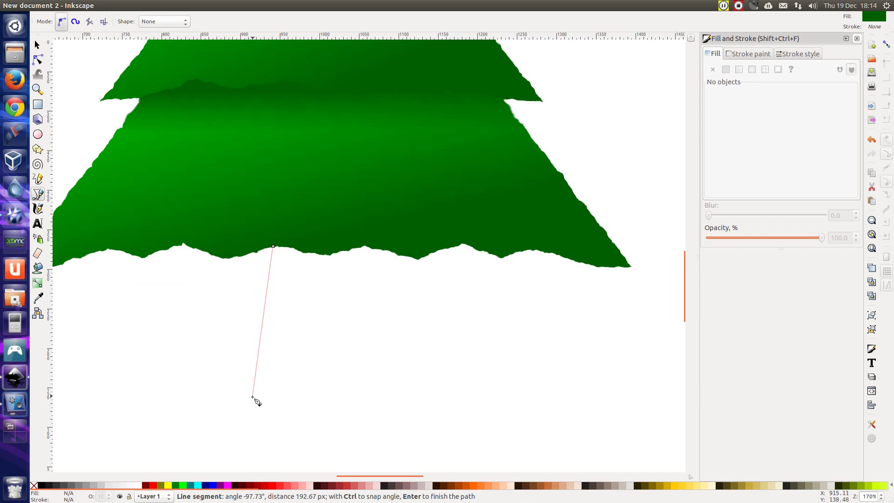
left_click(253, 397)
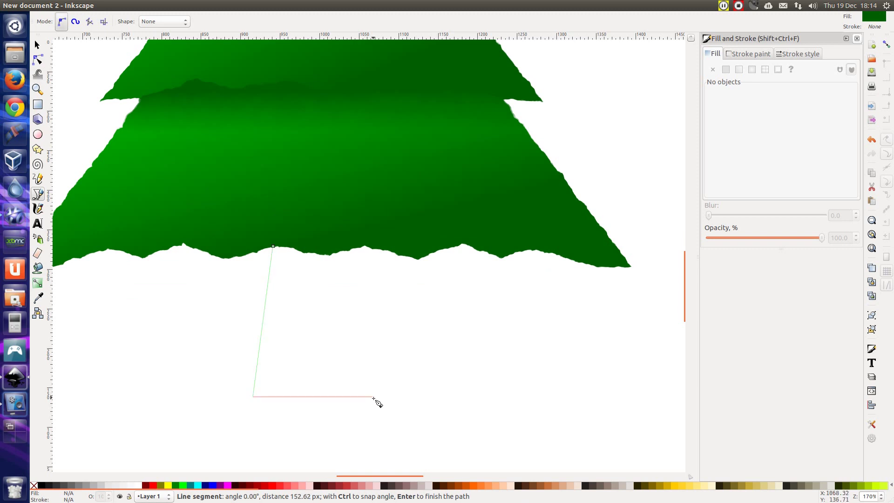
left_click(373, 398)
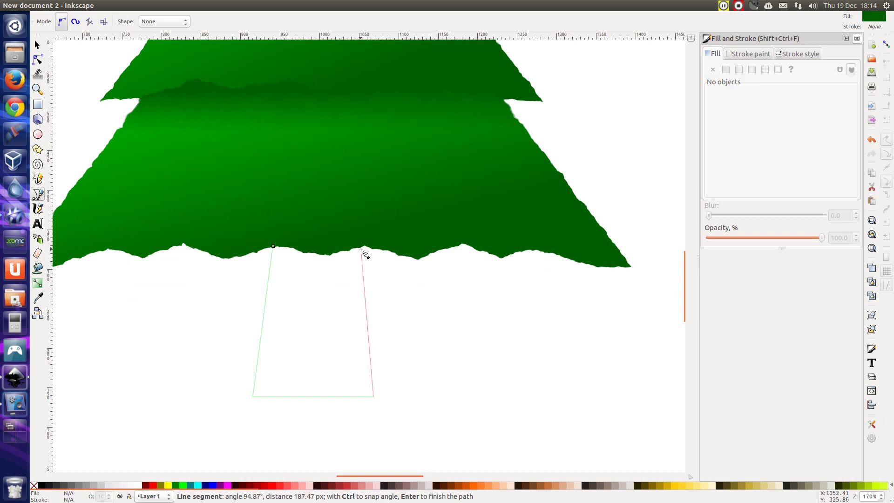
left_click(361, 248)
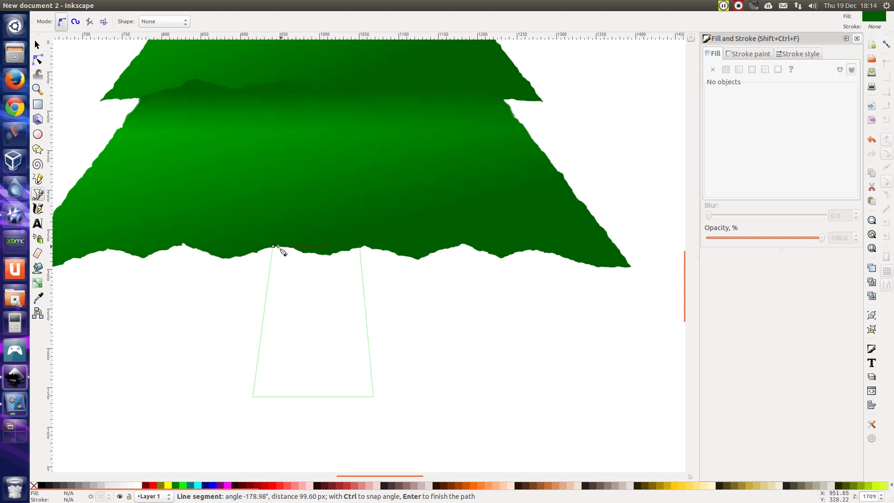
left_click(273, 246)
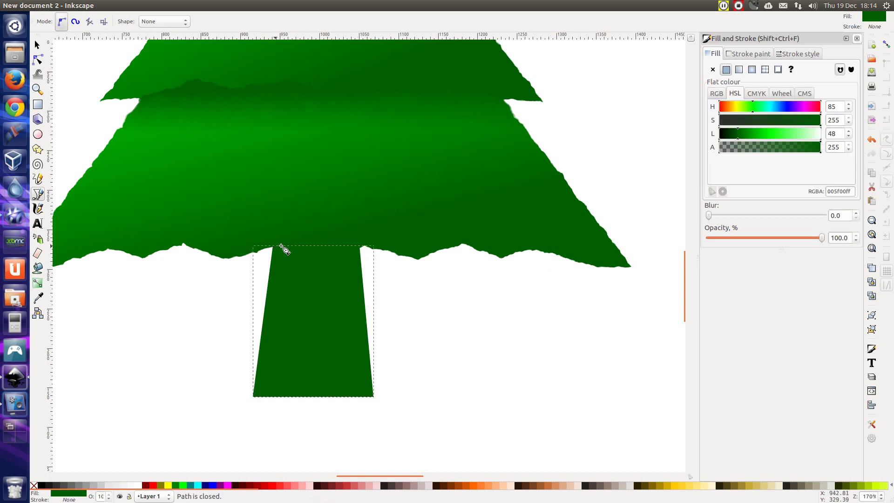
left_click(445, 486)
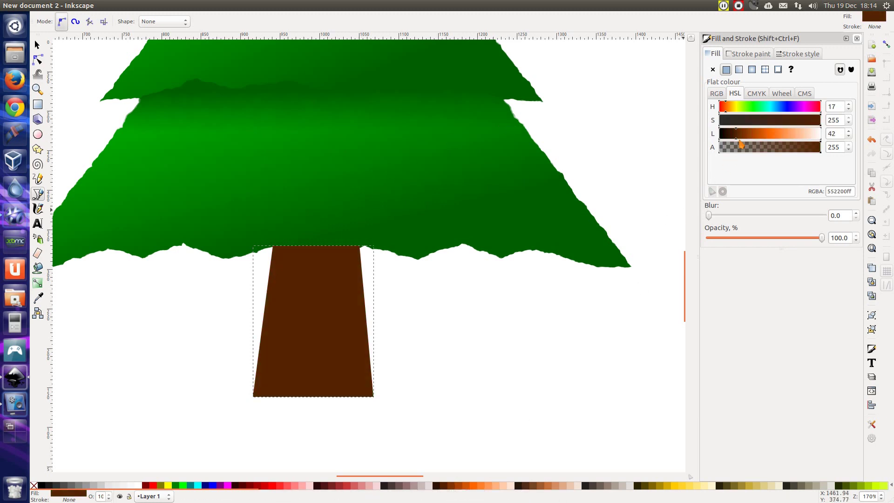
Turn the trunk fill into a linear gradient ending mid-trunk with a brown #784421 end stop
left_click_drag(735, 135, 729, 136)
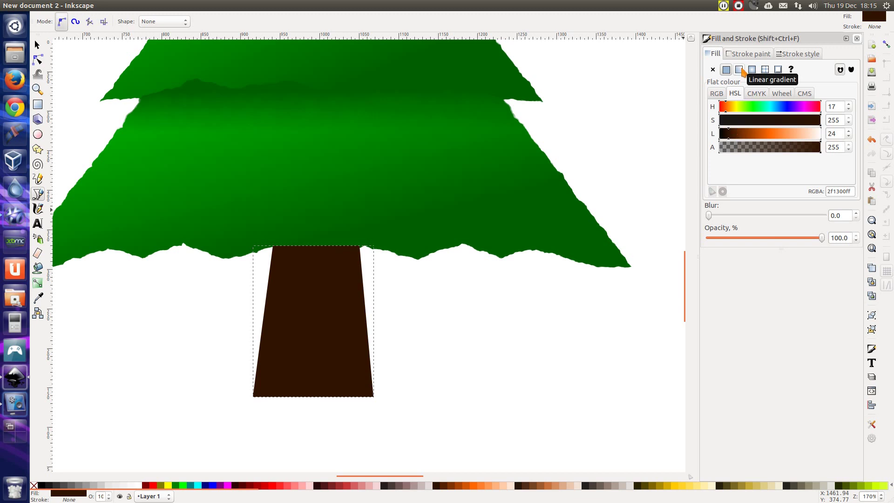
left_click(740, 70)
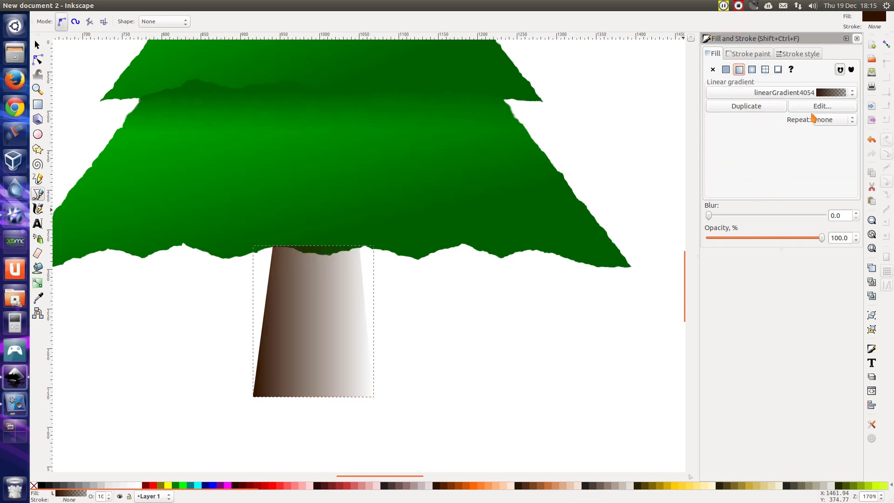
key("g")
left_click_drag(374, 322, 320, 321)
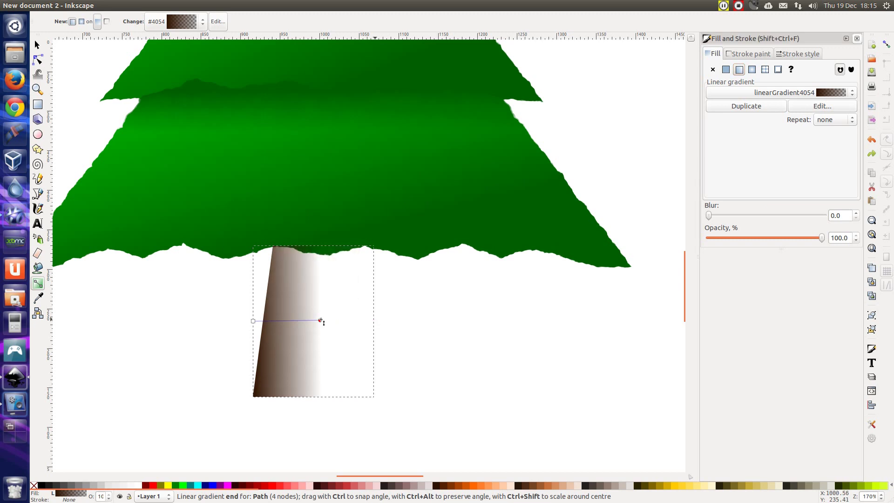
left_click(320, 320)
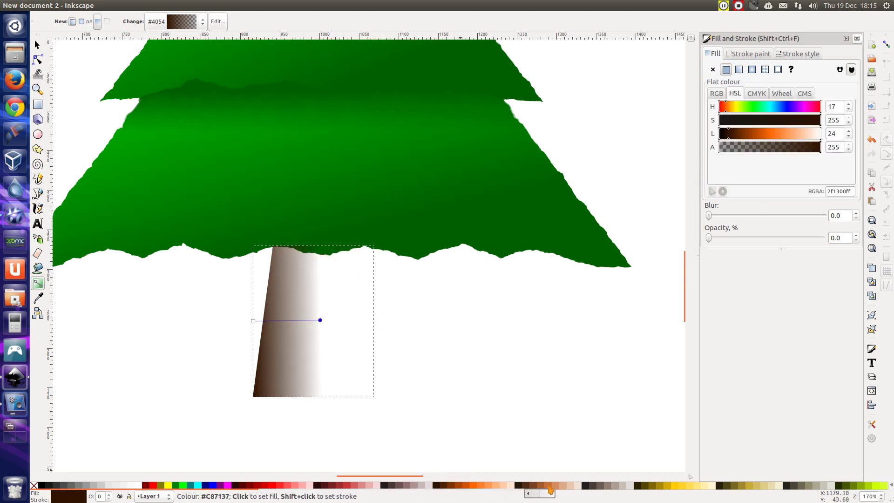
left_click(550, 490)
left_click(532, 487)
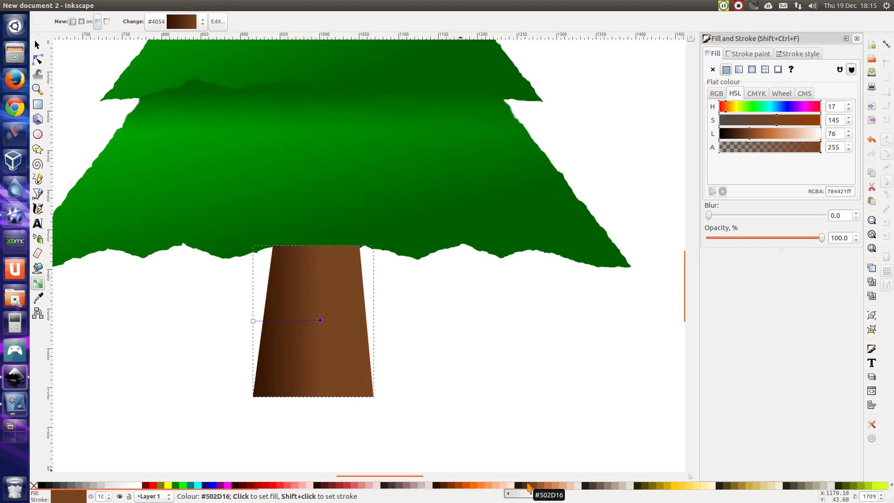
Set the trunk gradient's repeat to reflected so both edges darken
left_click(740, 69)
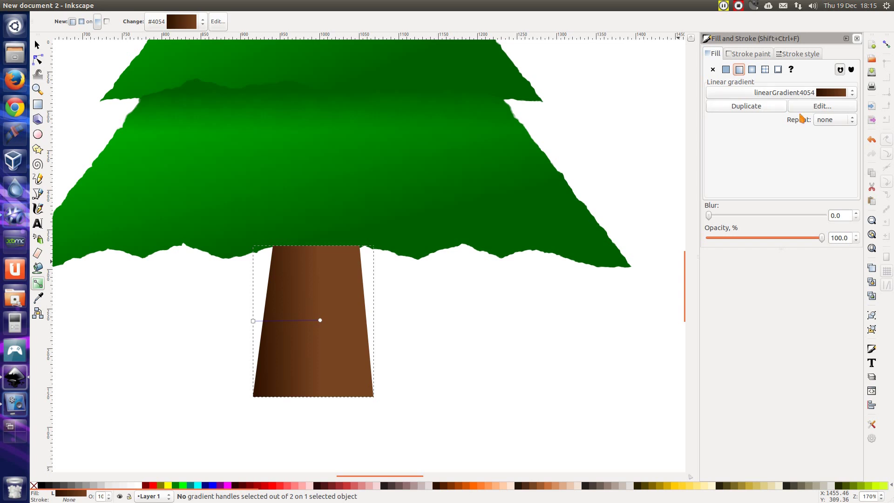
left_click(823, 122)
left_click(830, 132)
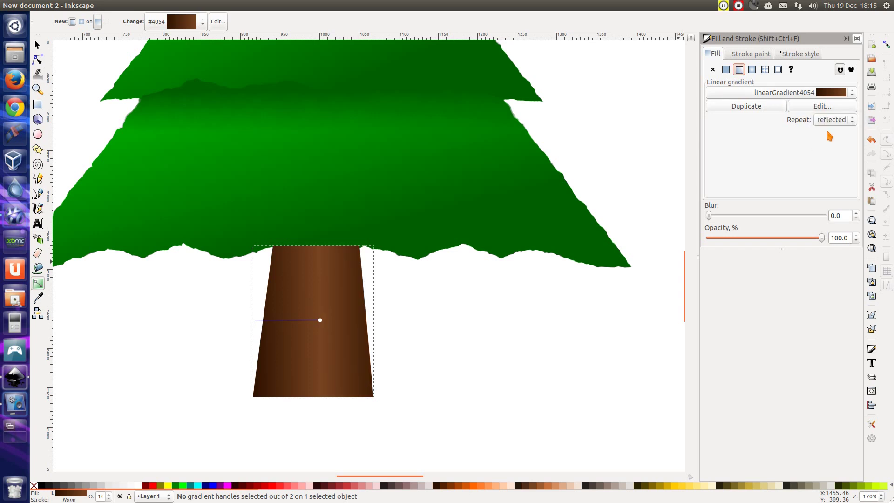
With the Node tool, drag the trunk's bottom segment downward into a rounded curve
key("s")
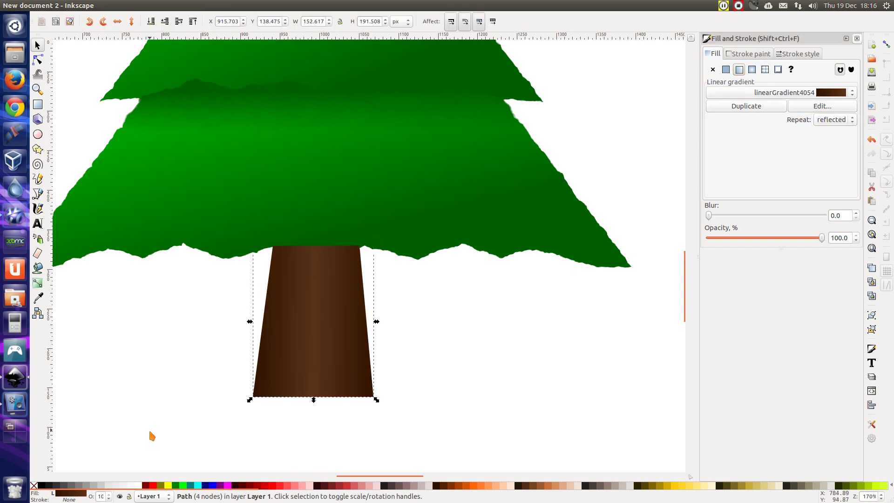
left_click(149, 429)
scroll(193, 395, "down", 3)
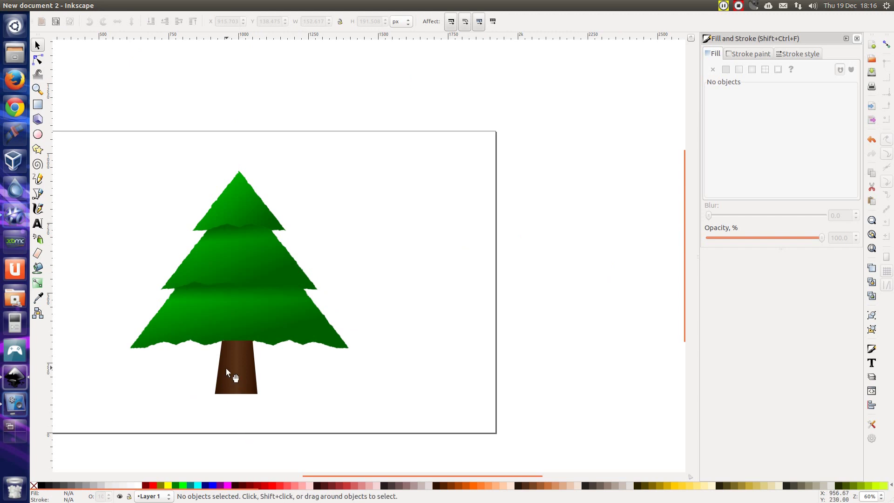
left_click(229, 372)
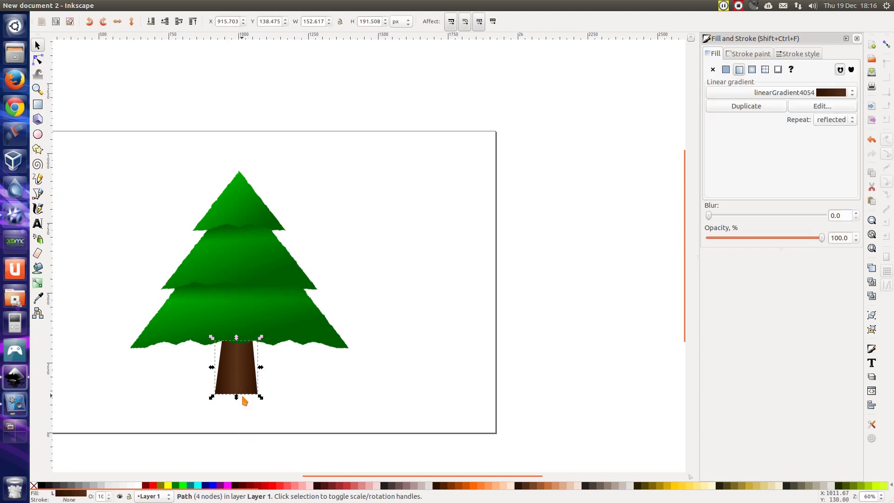
left_click(274, 395)
key("F2")
scroll(240, 415, "up", 3)
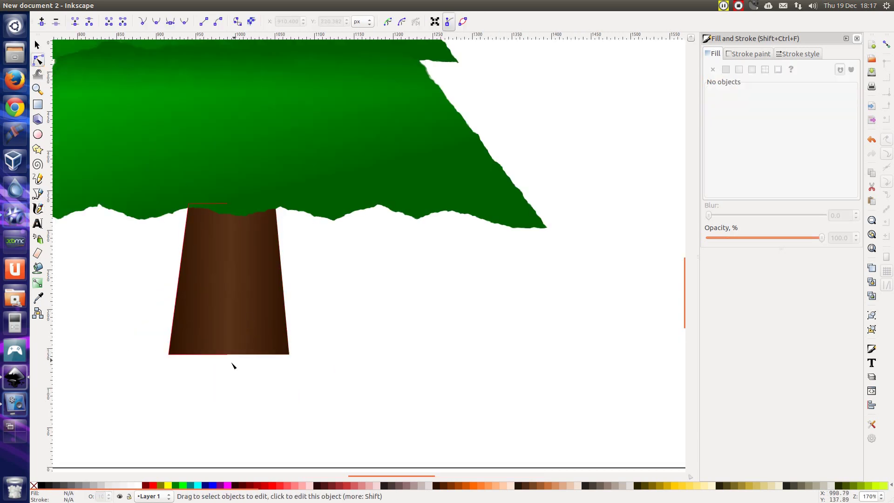
left_click(229, 355)
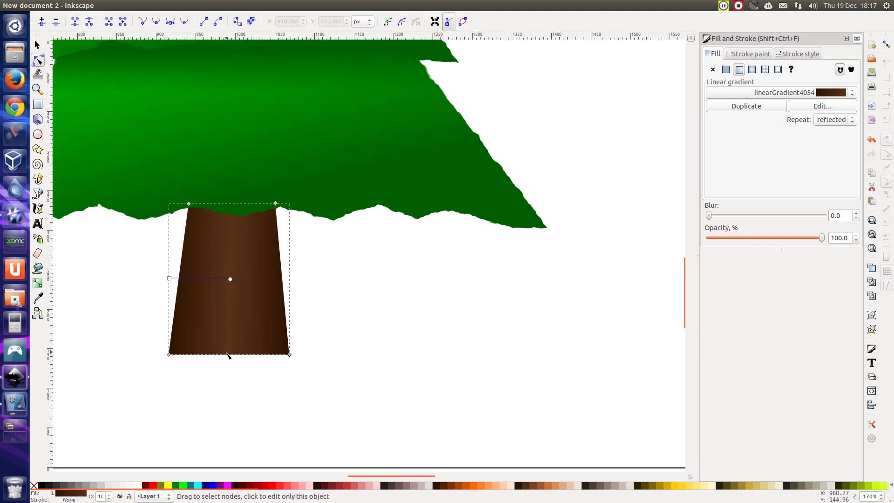
left_click_drag(227, 355, 234, 376)
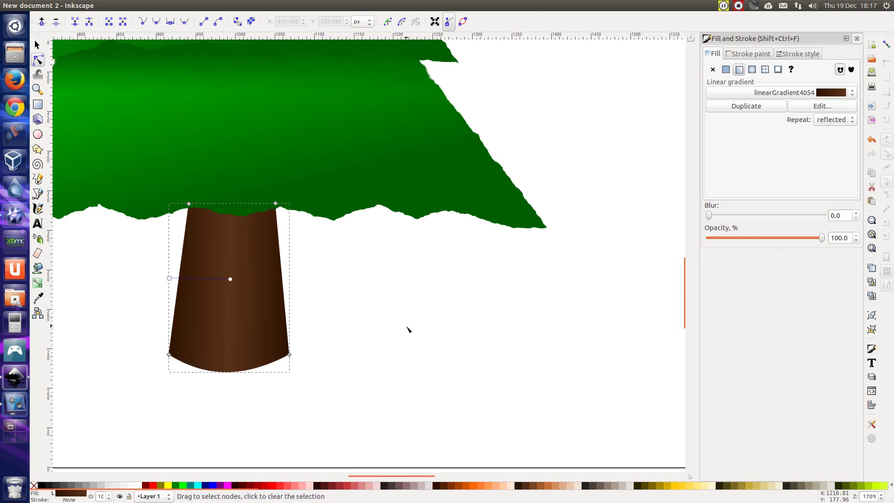
left_click(409, 329)
scroll(404, 321, "down", 2)
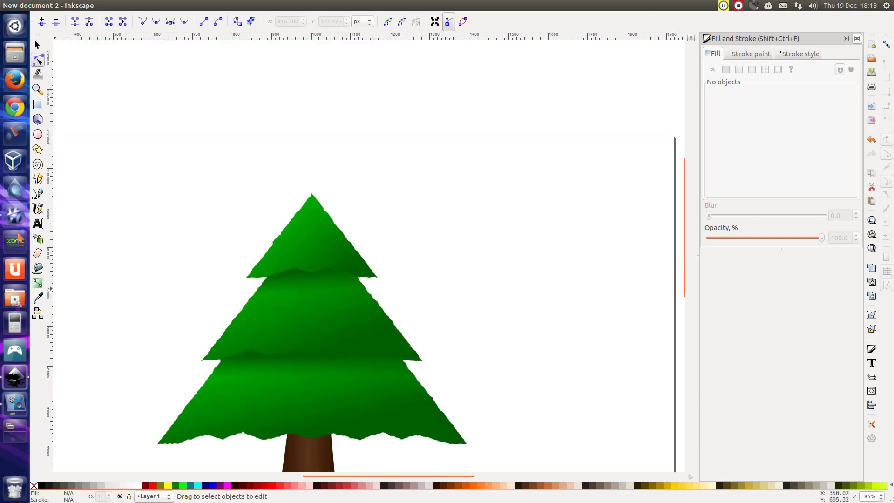
Draw a five-pointed star above the tree and fill it yellow
left_click(37, 150)
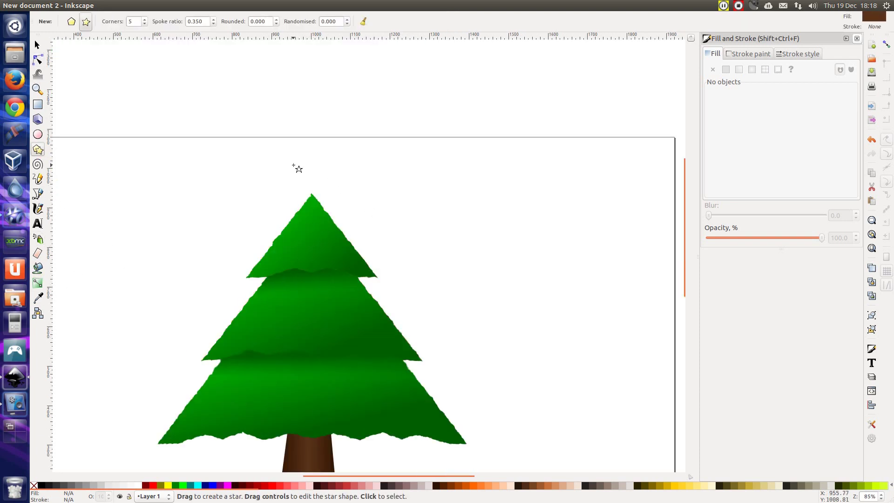
left_click_drag(293, 165, 311, 195)
left_click(176, 484)
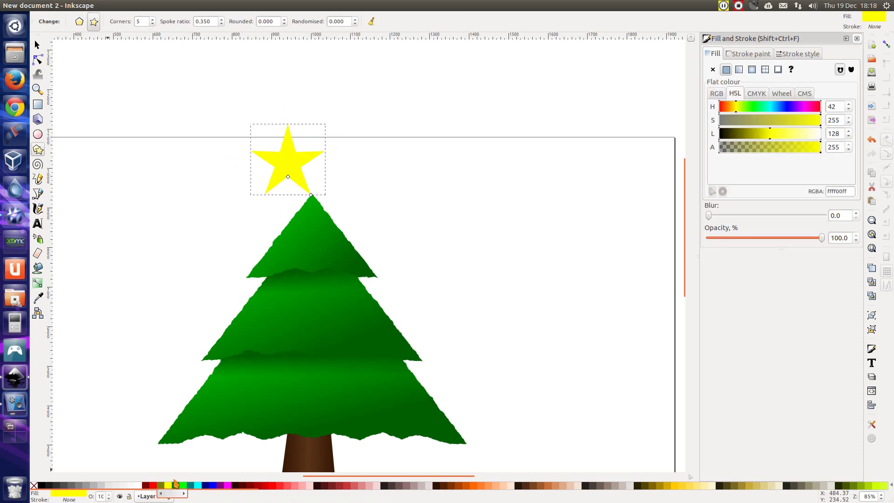
Move the star onto the treetop, snapping its centre to the tree's tip
key("s")
left_click_drag(296, 157, 319, 190)
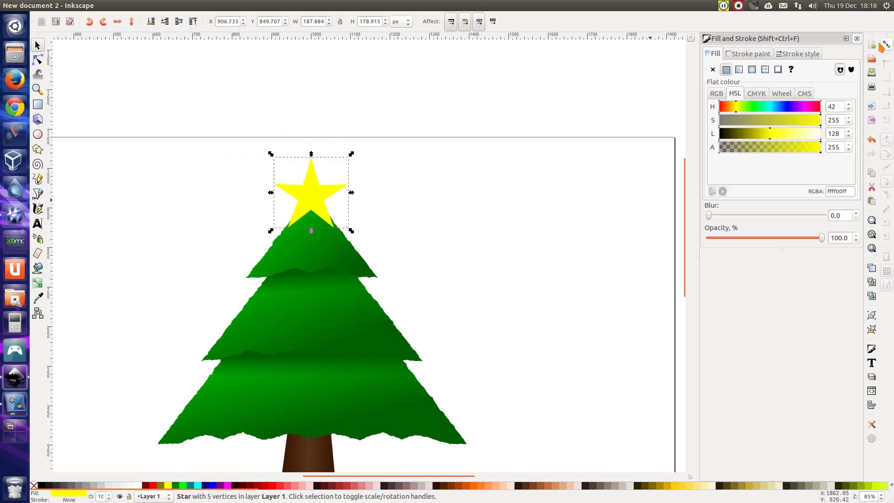
left_click(886, 45)
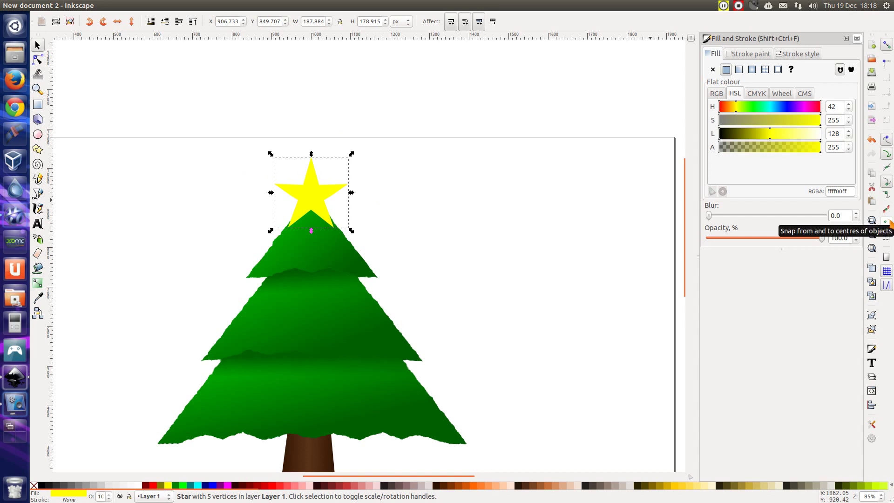
left_click_drag(297, 193, 302, 193)
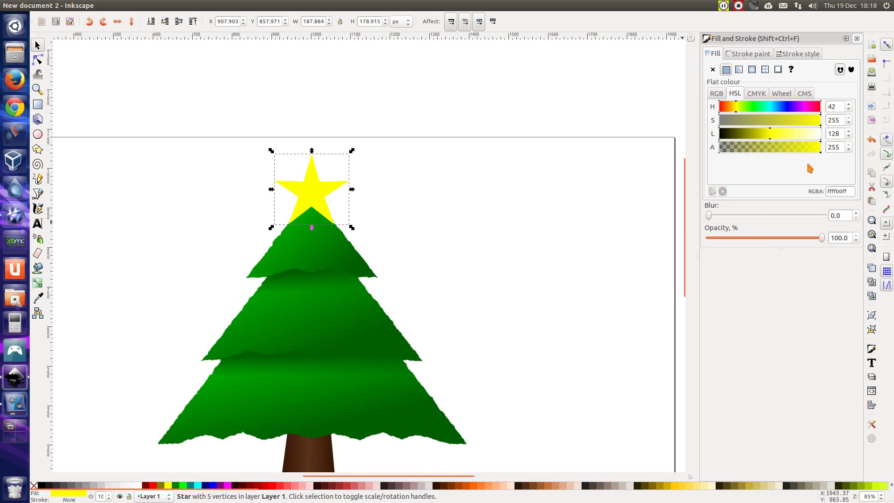
left_click(886, 45)
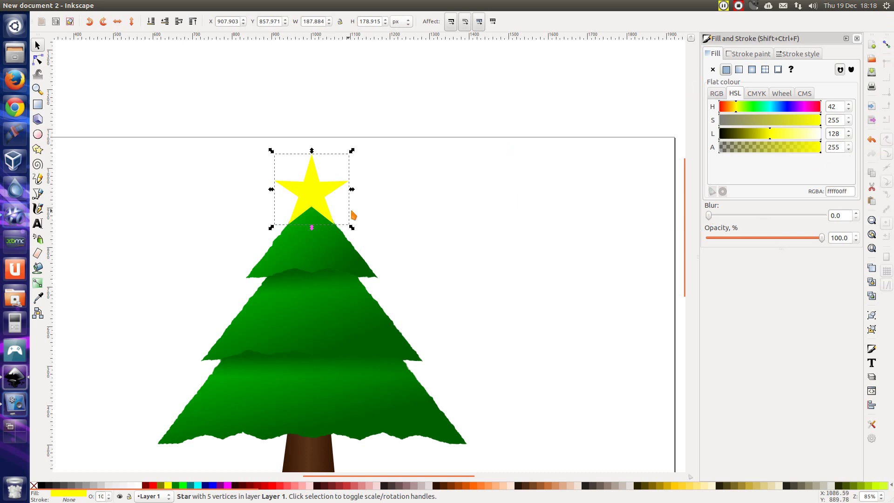
left_click(362, 209)
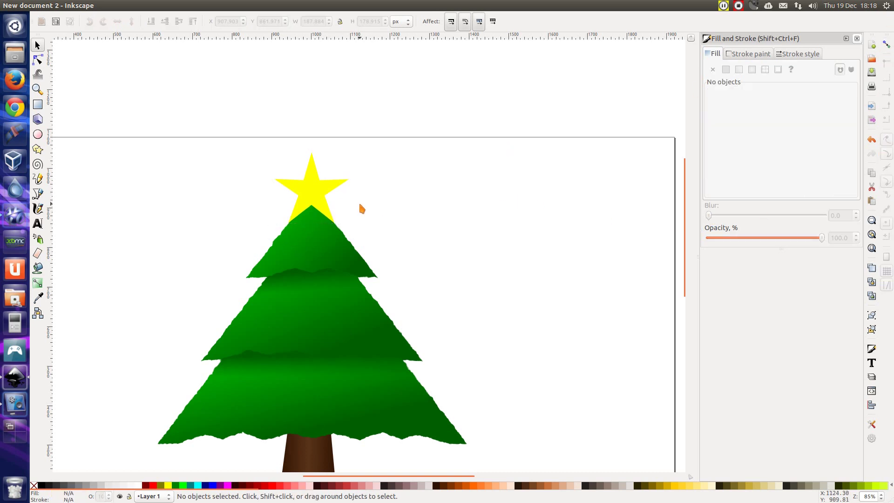
Apply the Filters > ABCs > Diffuse light filter to the star
left_click(309, 192)
left_click(186, 5)
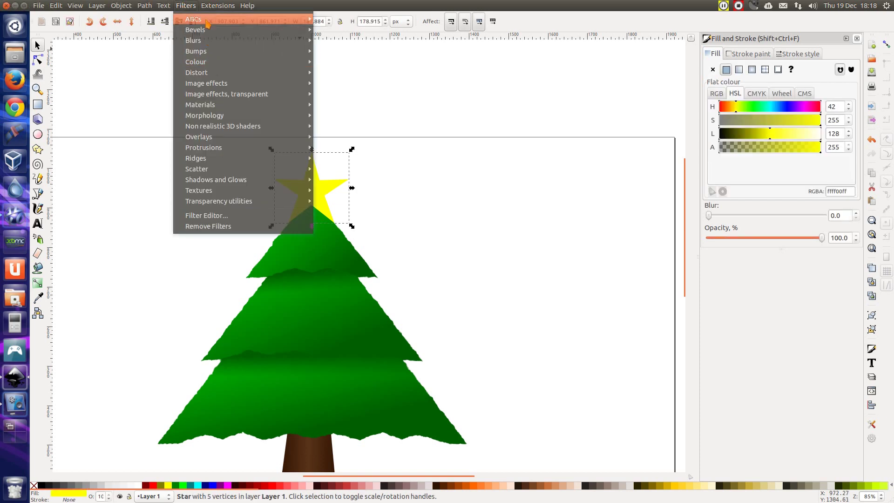
mouse_move(207, 21)
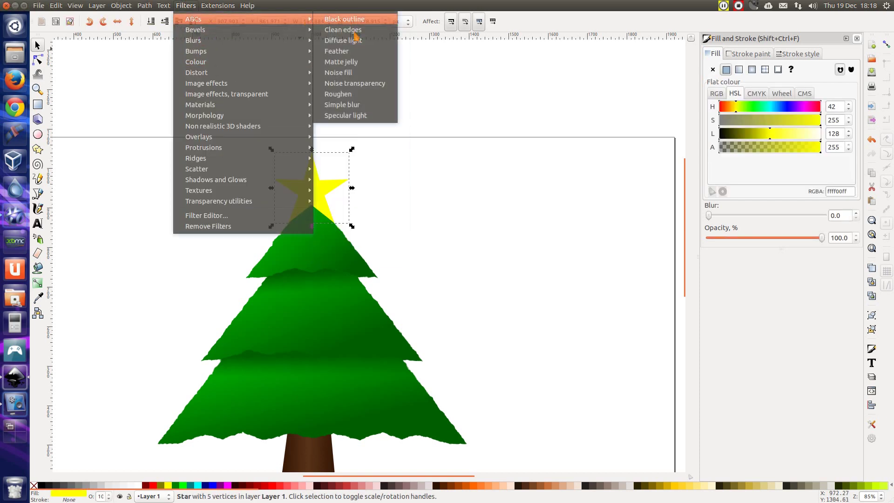
left_click(368, 41)
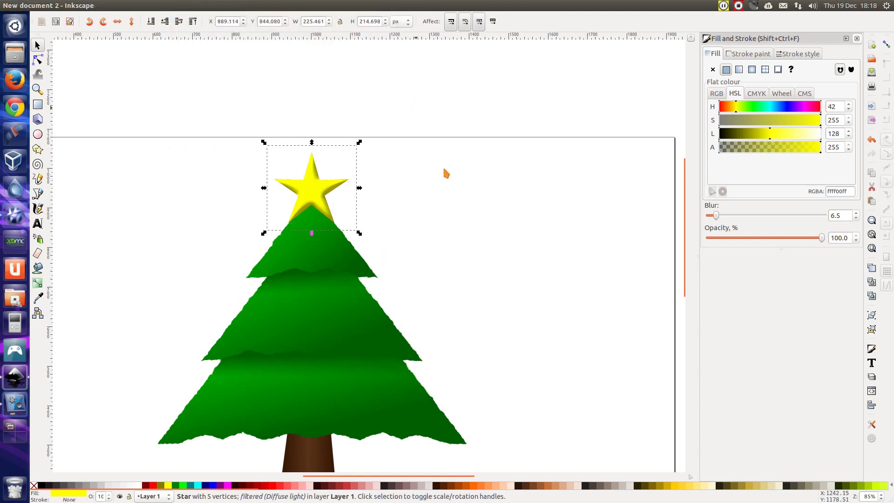
left_click(423, 236)
scroll(325, 301, "down", 6)
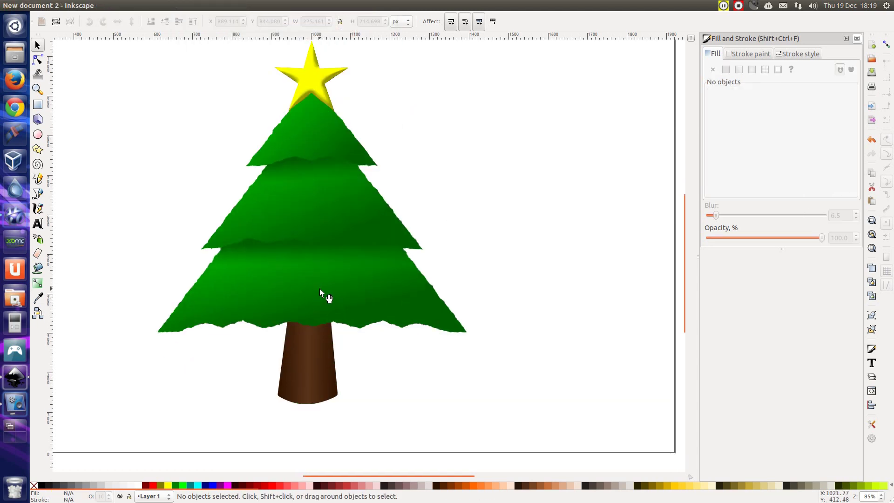
Draw a small red bauble on the top tier and apply the Diffuse light filter
key("e")
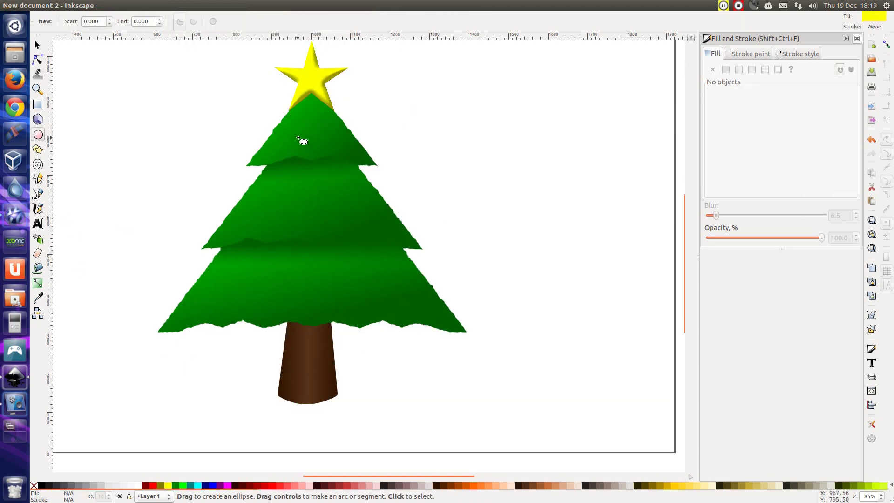
left_click_drag(295, 138, 298, 139)
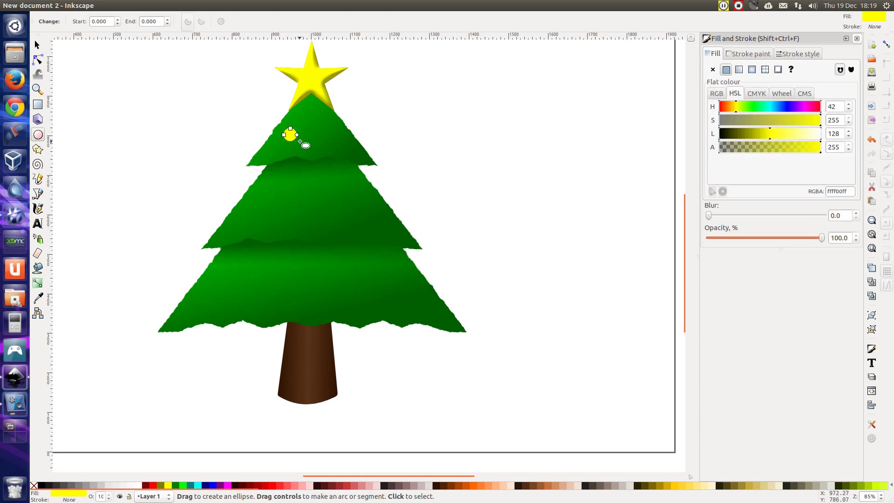
left_click(152, 486)
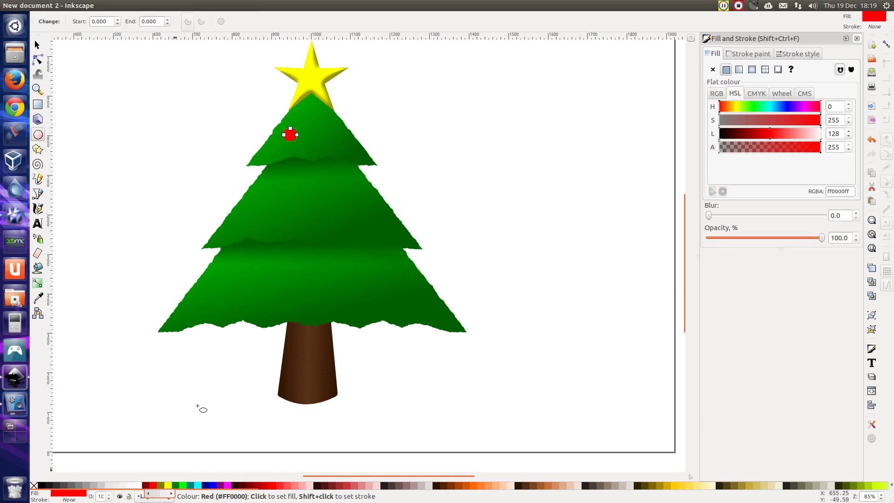
left_click(213, 6)
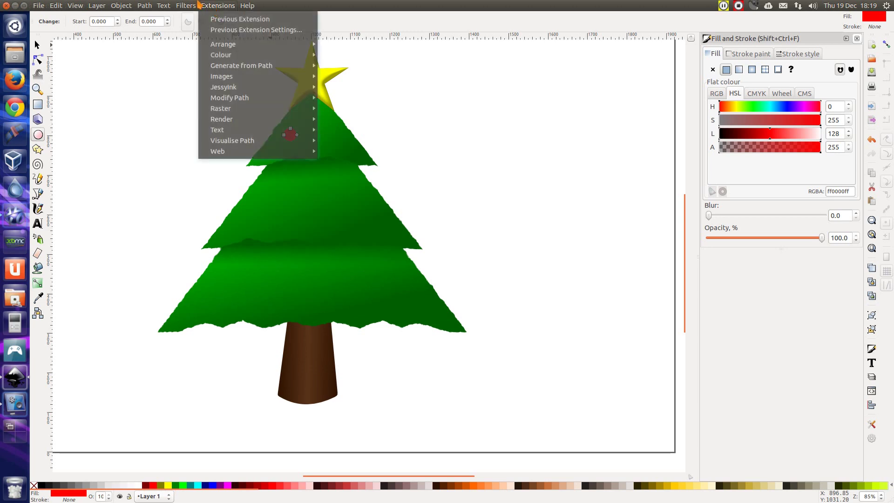
mouse_move(189, 5)
mouse_move(261, 21)
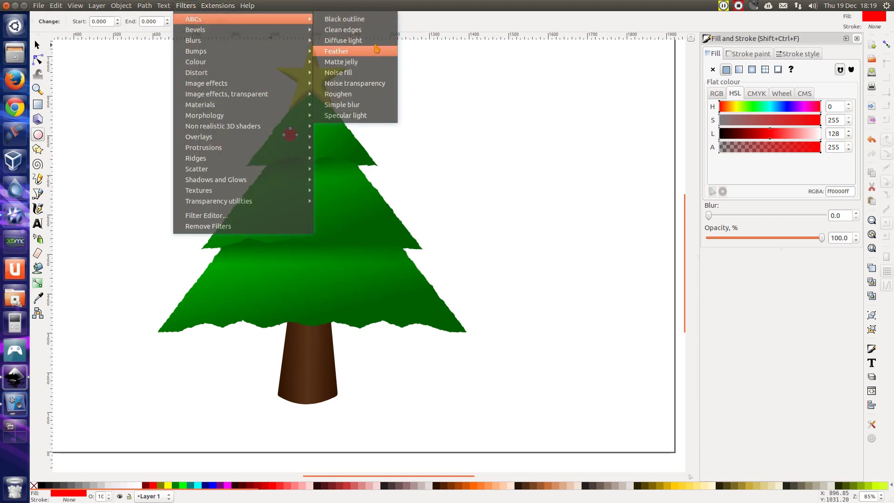
left_click(367, 41)
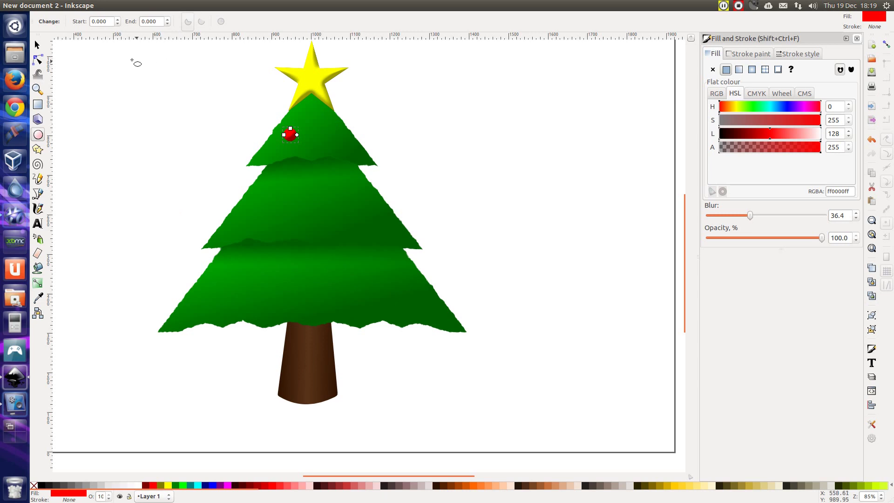
Duplicate the red bauble and spread copies across the tree's branches
left_click(37, 45)
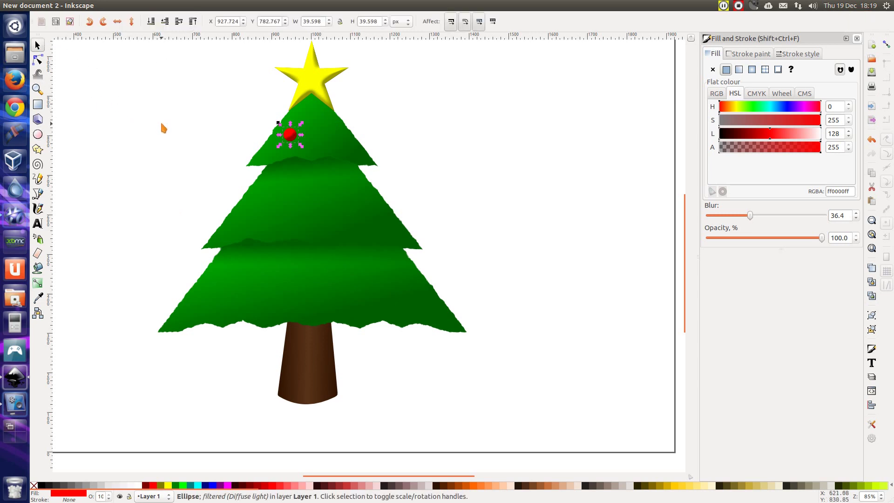
left_click(162, 122)
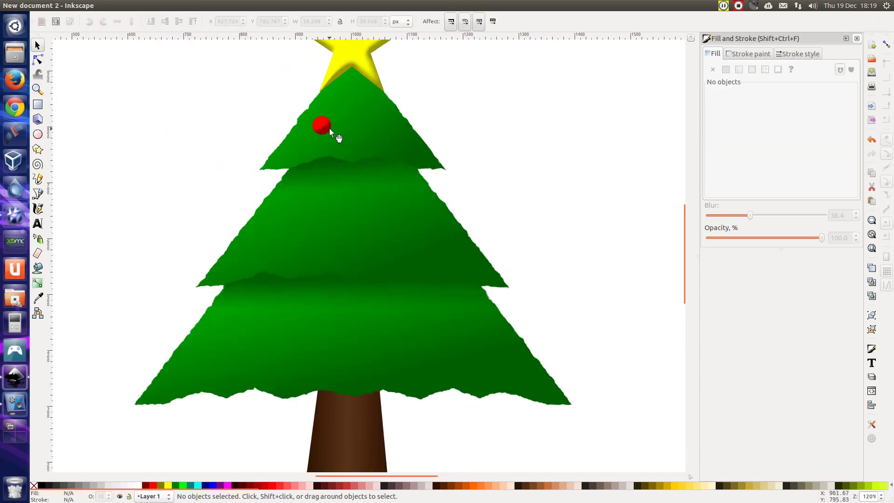
left_click(320, 126)
key("ctrl+d")
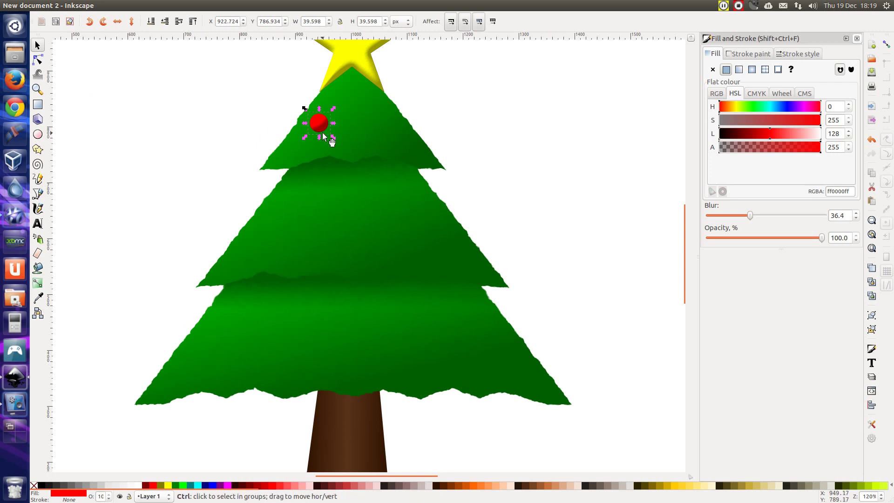
left_click_drag(320, 135, 463, 343)
key("space")
key("space")
key("space")
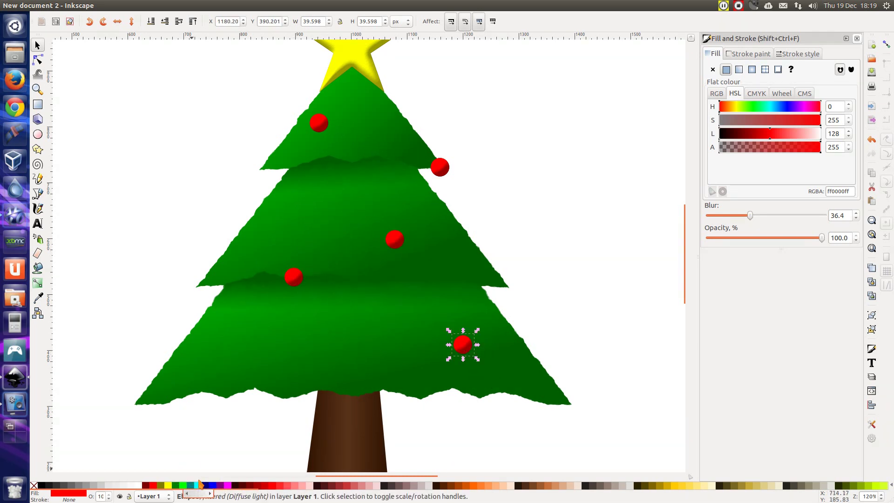
Recolour one bauble aqua and place a copy of it further left on the tree
left_click(199, 486)
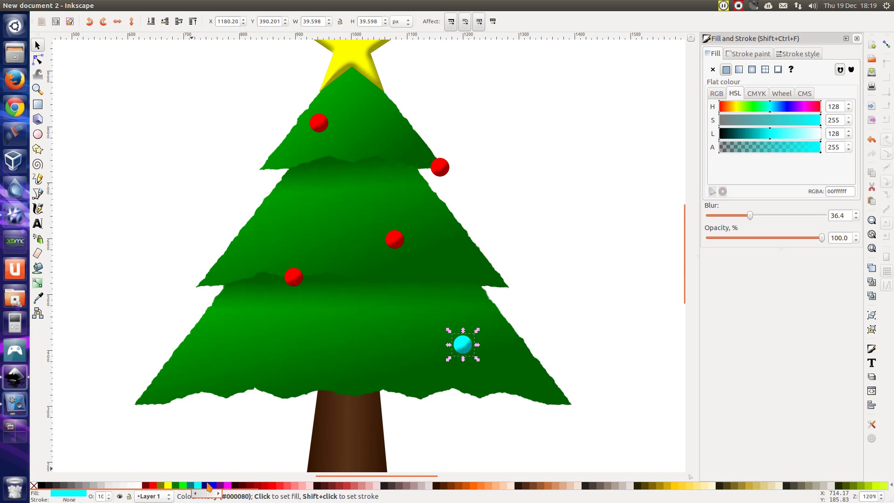
key("ctrl+v")
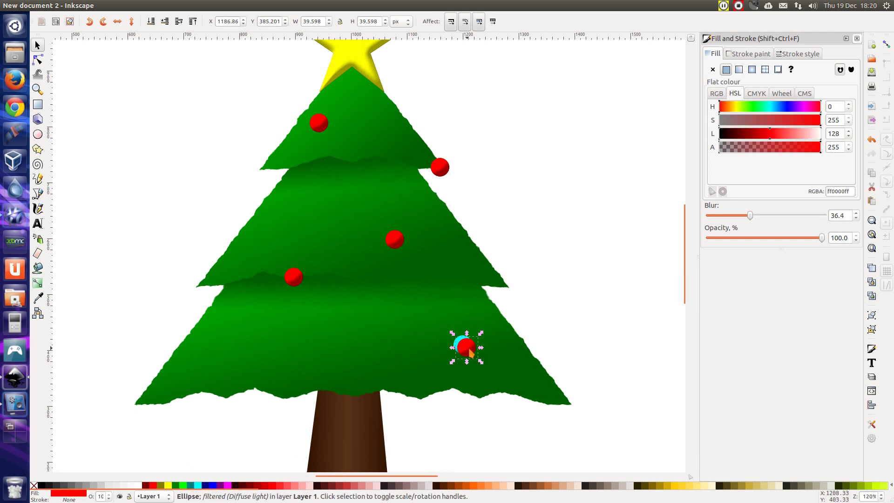
key("ctrl+z")
left_click(473, 350)
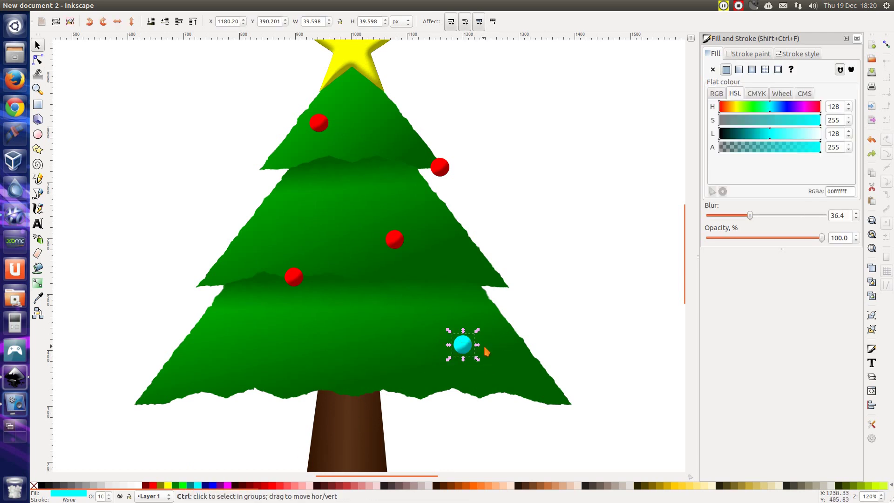
key("ctrl+c")
key("ctrl+v")
left_click_drag(487, 353, 314, 376)
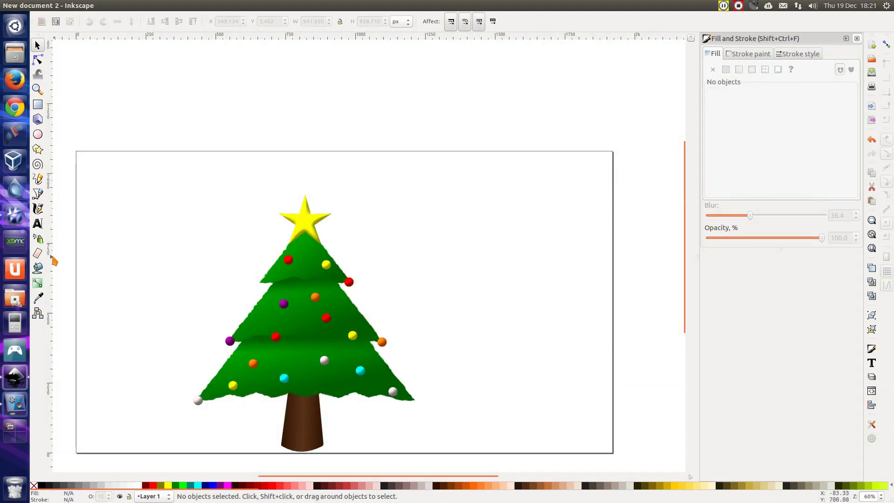
Type 'Merry Christmas' above the tree, colour it blue, and centre it over the star
left_click(38, 224)
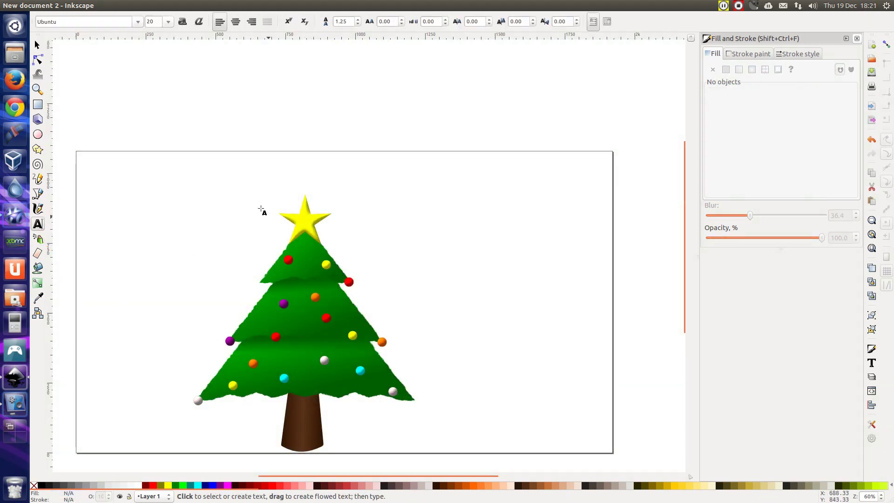
left_click(204, 182)
type("Me")
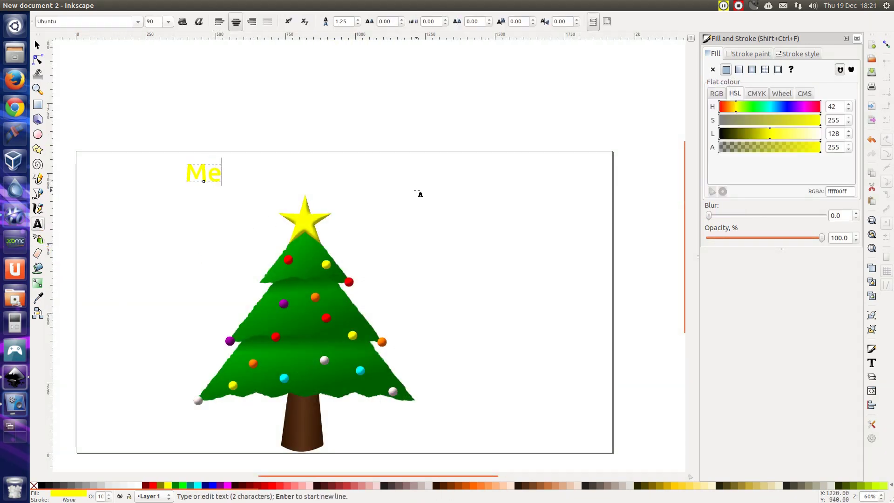
type("rry Christ")
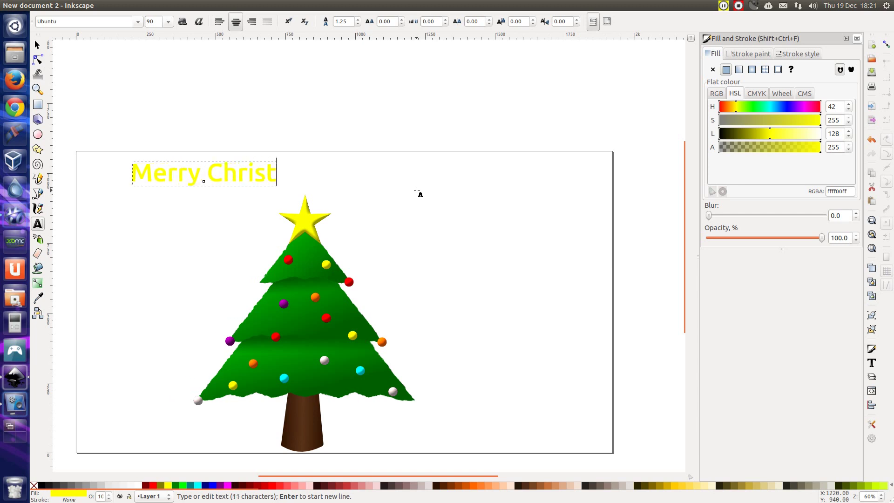
type("mas")
key("ctrl+a")
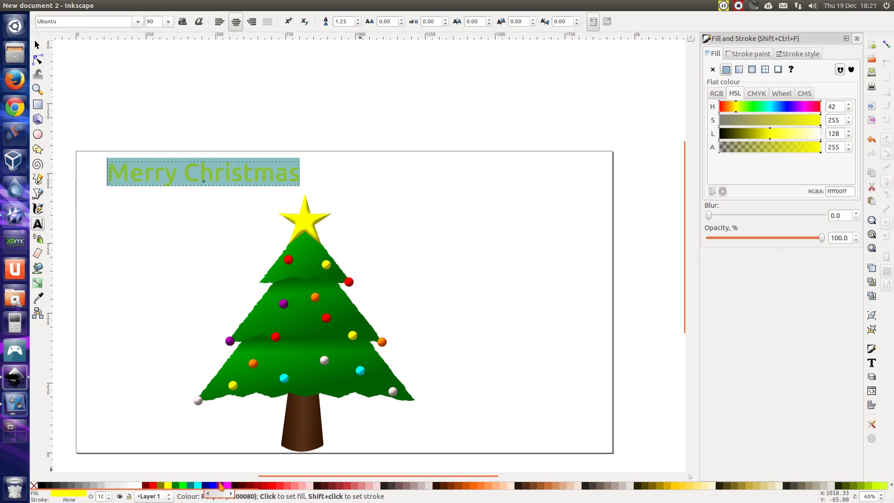
left_click(212, 487)
left_click(37, 44)
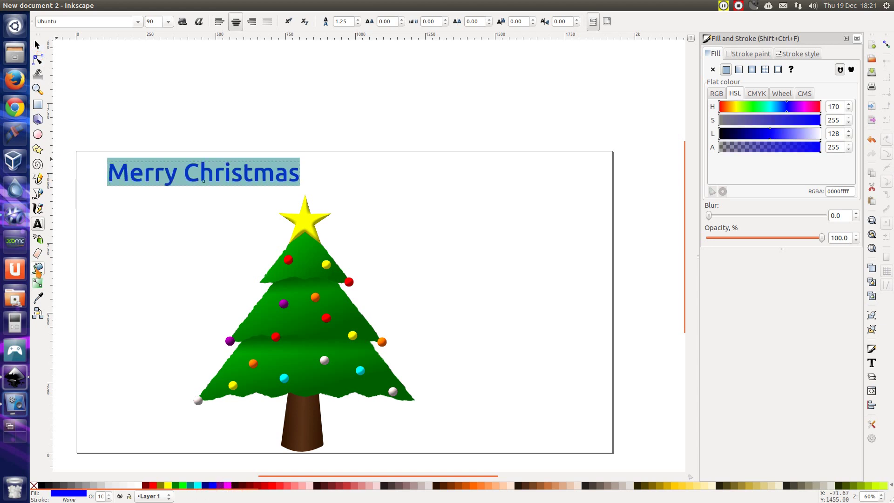
left_click_drag(237, 174, 340, 180)
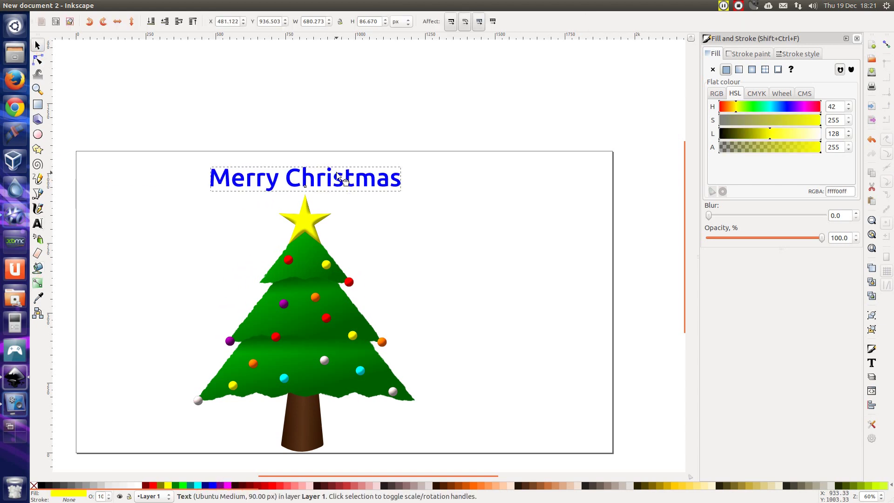
Draw a straight line spanning beneath the text with a flat black outline
key("b")
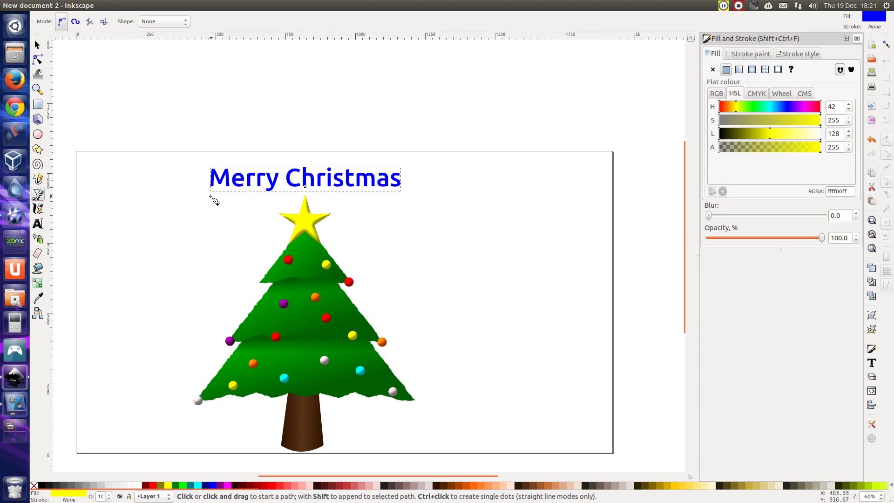
left_click(210, 196)
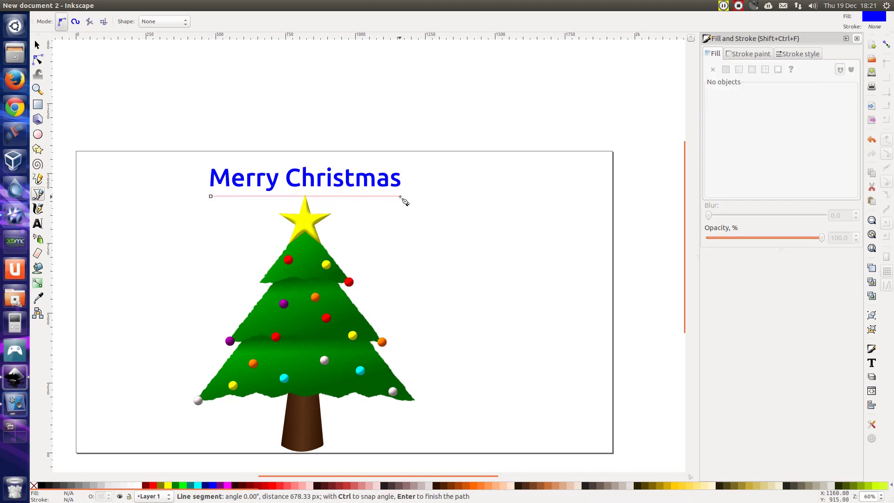
left_click(401, 196)
key("Return")
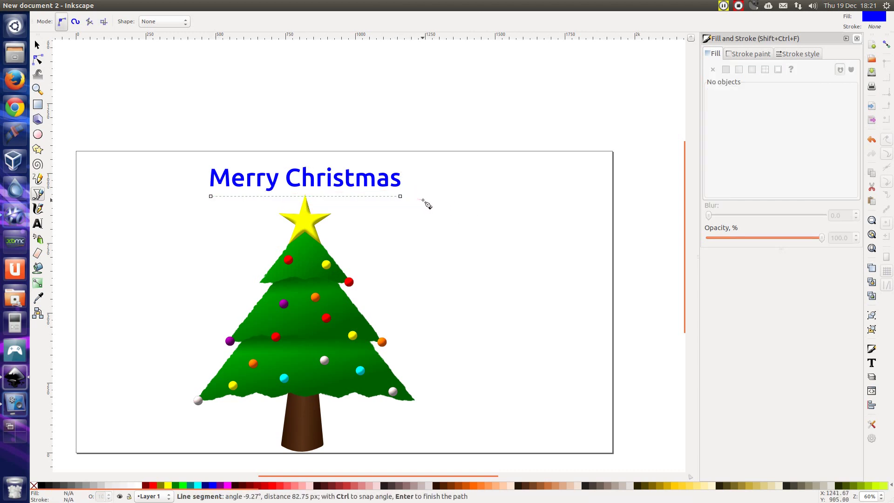
left_click(40, 61)
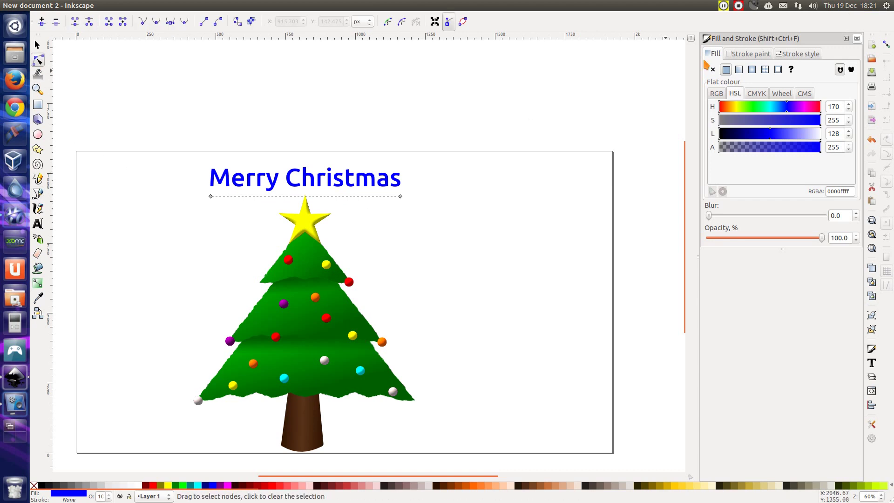
left_click(746, 55)
left_click(726, 69)
Bend the line into a high arch and remove its fill
scroll(312, 211, "up", 2)
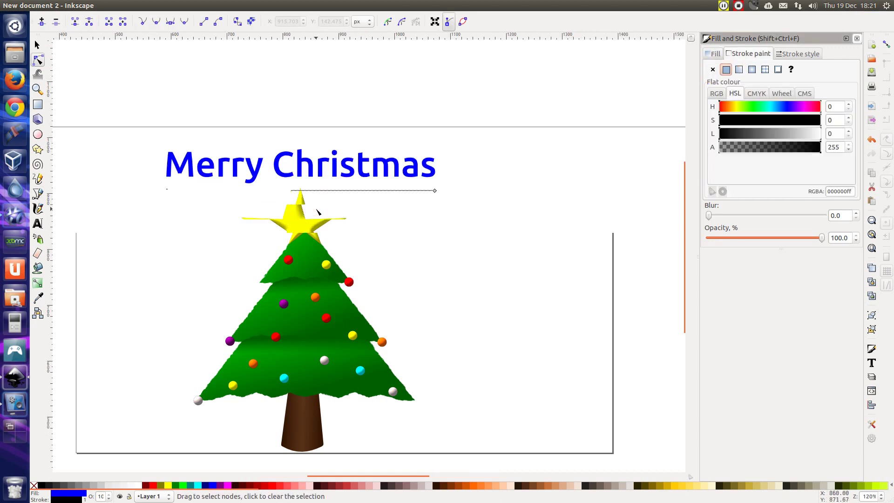
scroll(312, 210, "up", 1)
left_click_drag(287, 172, 290, 164)
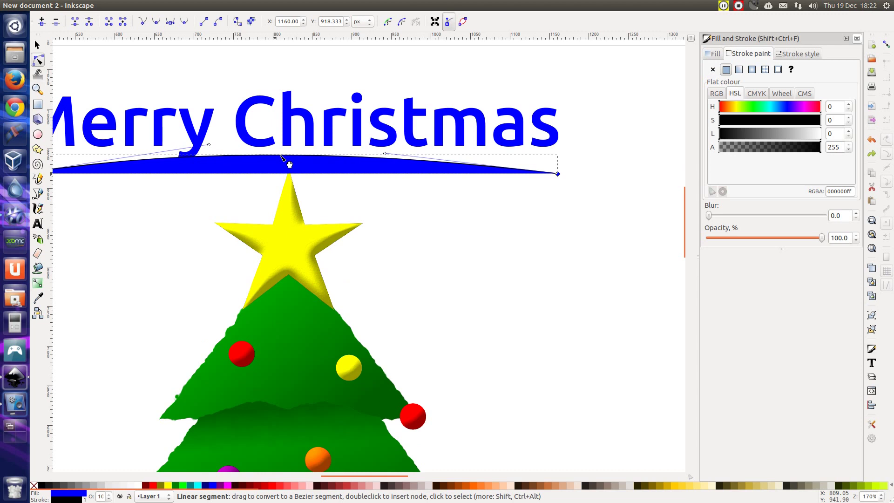
left_click(714, 54)
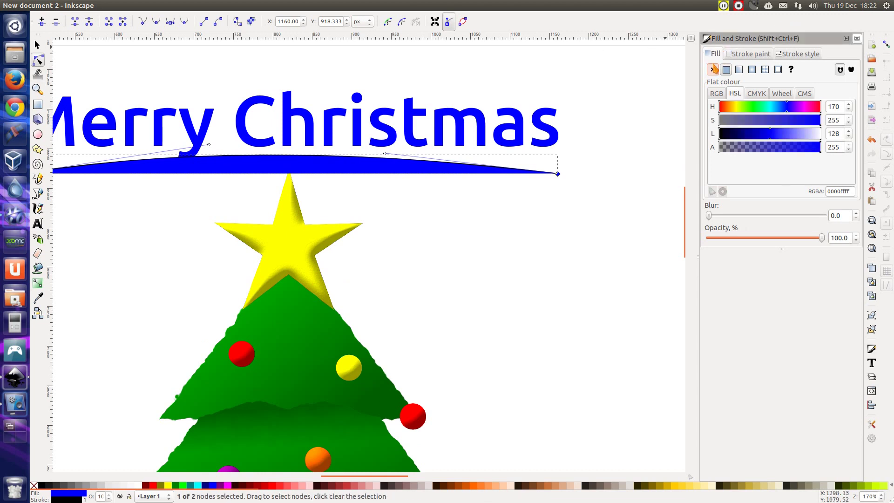
left_click(712, 70)
left_click(748, 54)
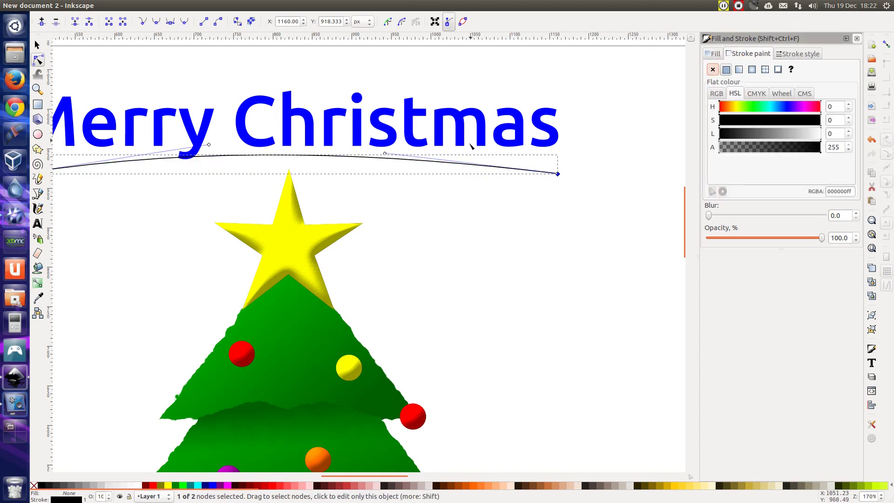
scroll(465, 186, "left", 3)
left_click(481, 154)
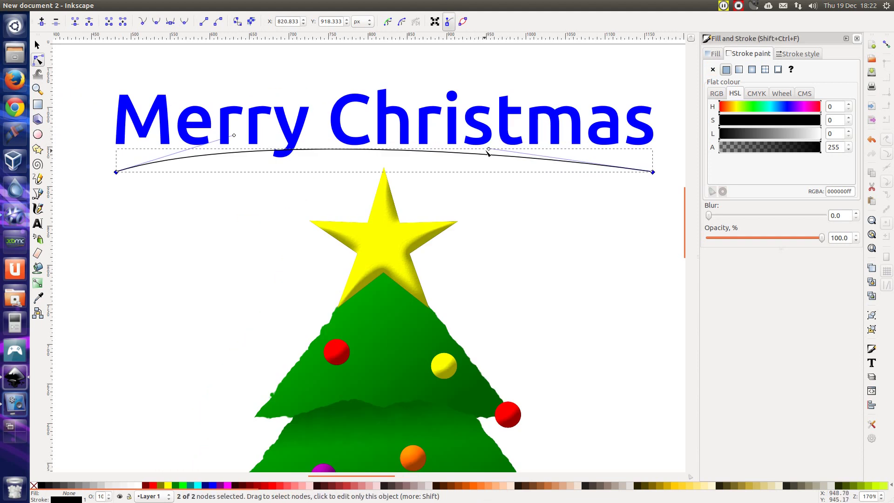
left_click_drag(488, 153, 573, 138)
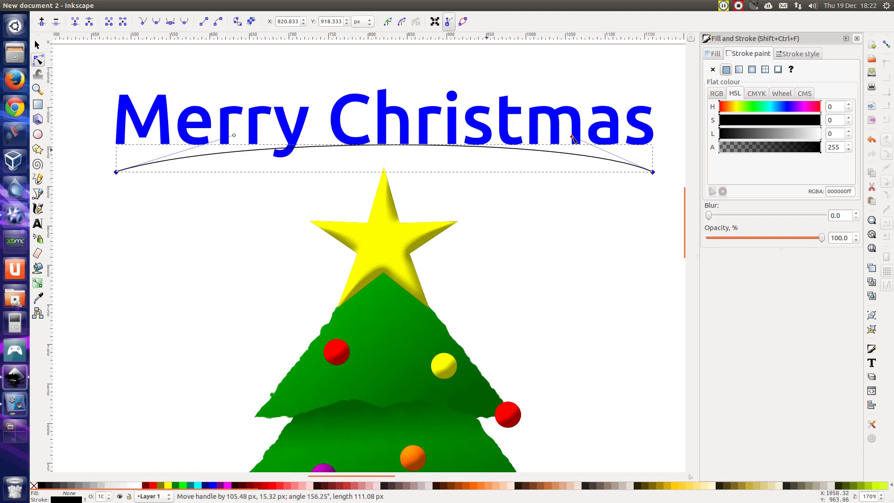
key("s")
left_click(573, 139)
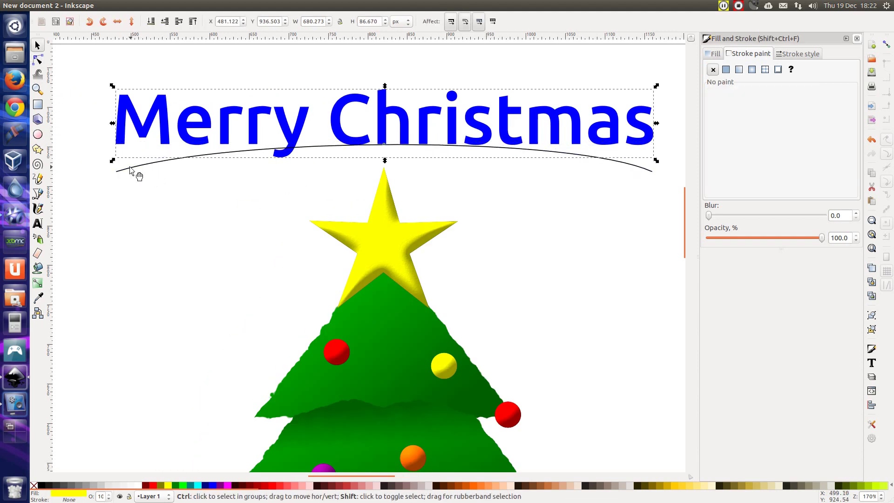
Put the Merry Christmas text on the arched curve using Text > Put on Path, then view the whole page
left_click(130, 168, "shift")
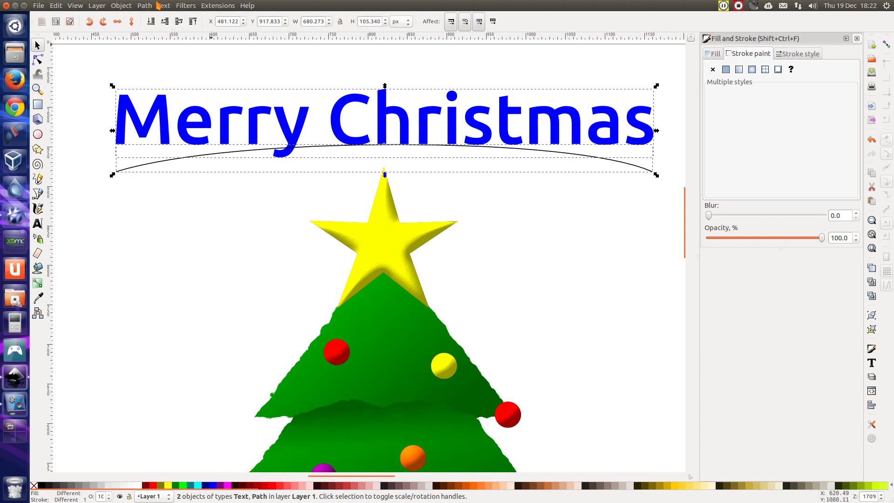
left_click(160, 8)
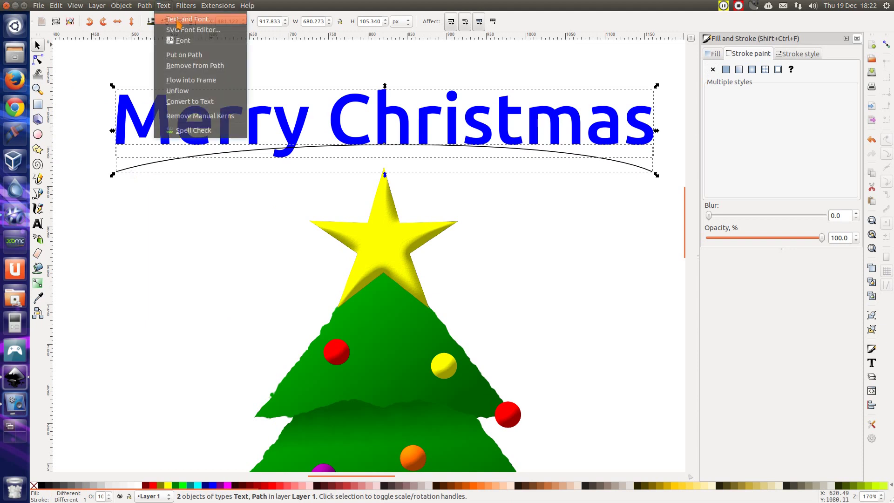
left_click(200, 55)
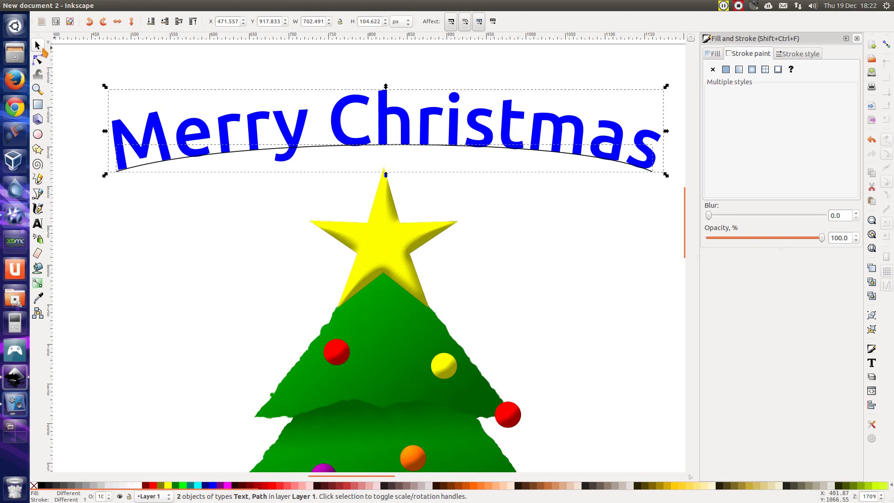
key("5")
left_click(315, 278)
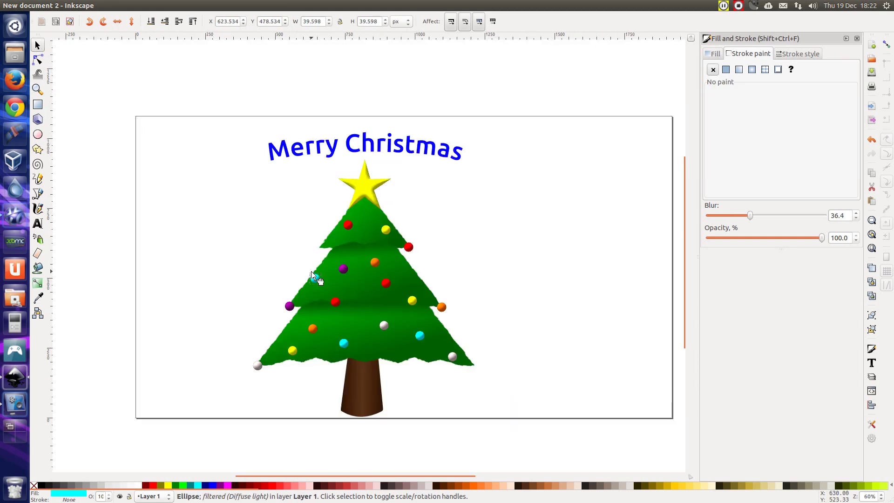
left_click(555, 234)
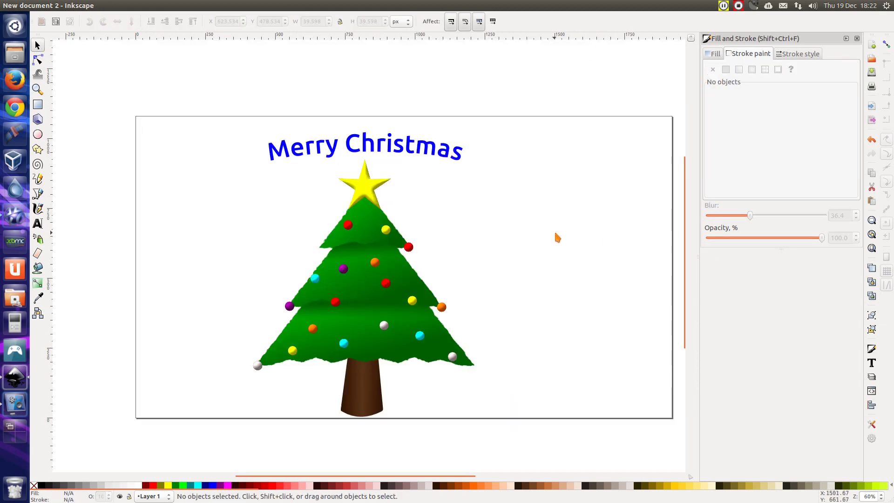